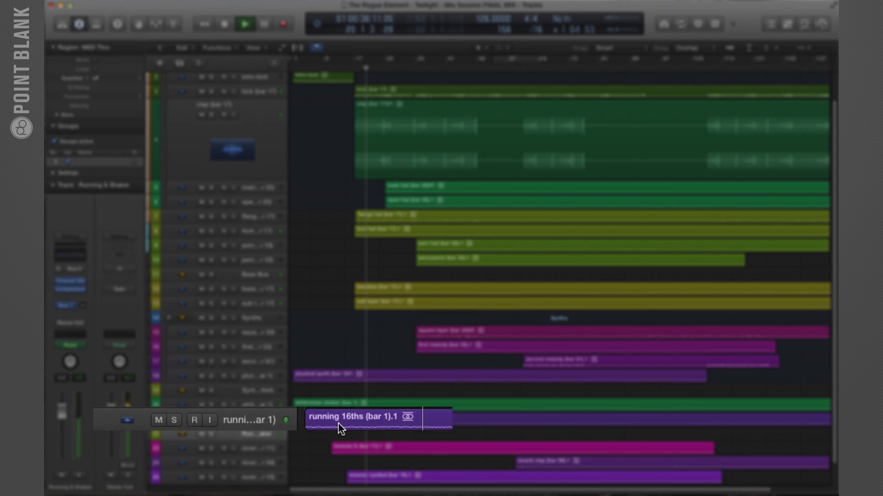
Solo the running 16ths track and open the mixer window enlarged to show more channels
click(262, 419)
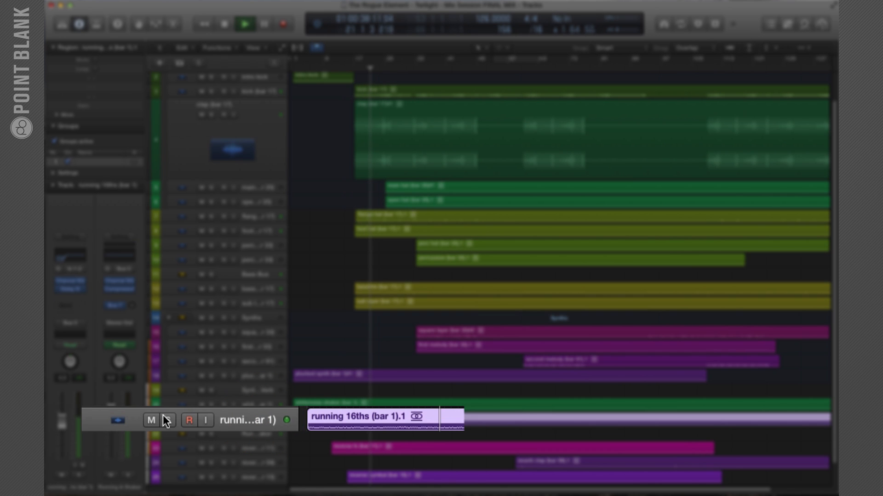
click(211, 419)
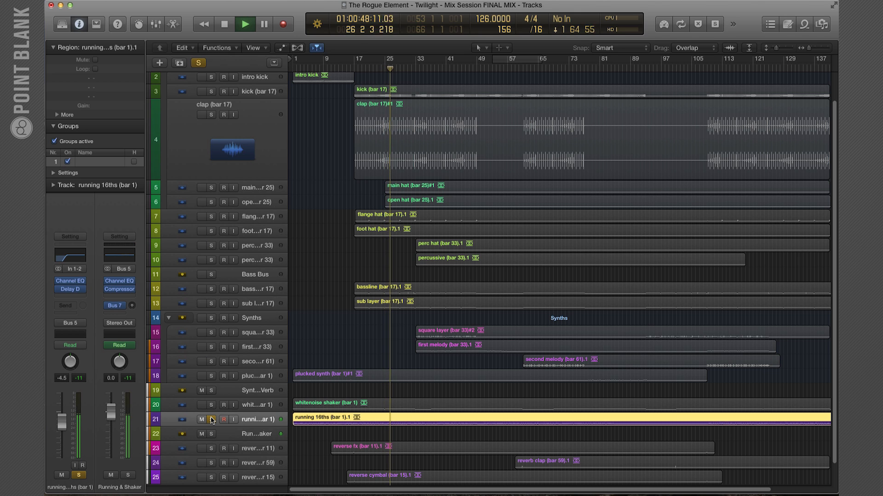
key(super+2)
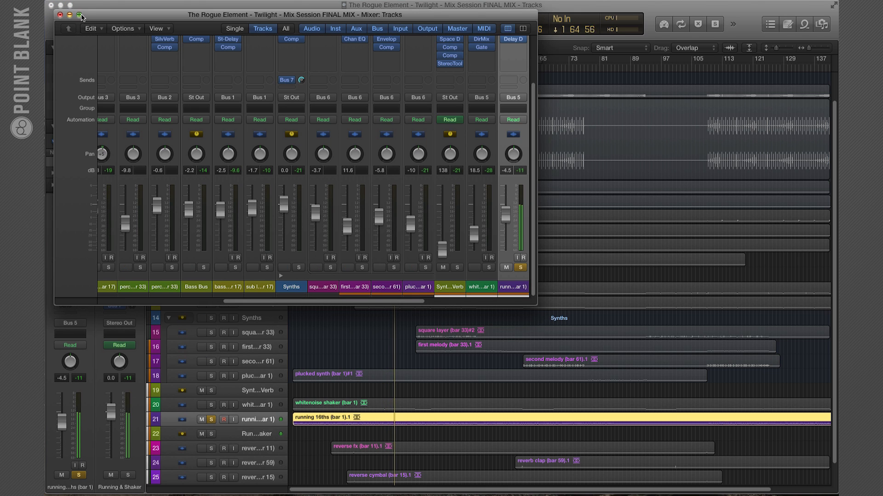
click(69, 14)
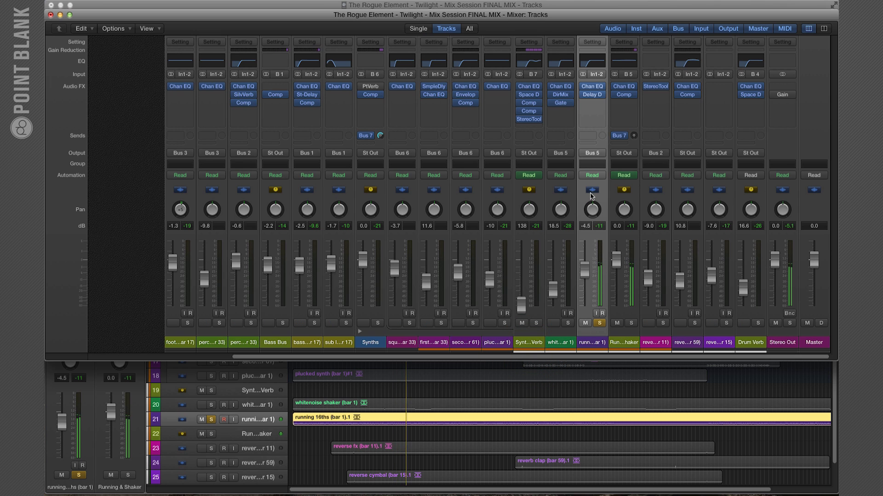
Bypass the Channel EQ and Delay Designer on the running 16ths channel and audition its dry sound in solo
key(space)
right_click(583, 87)
click(583, 87)
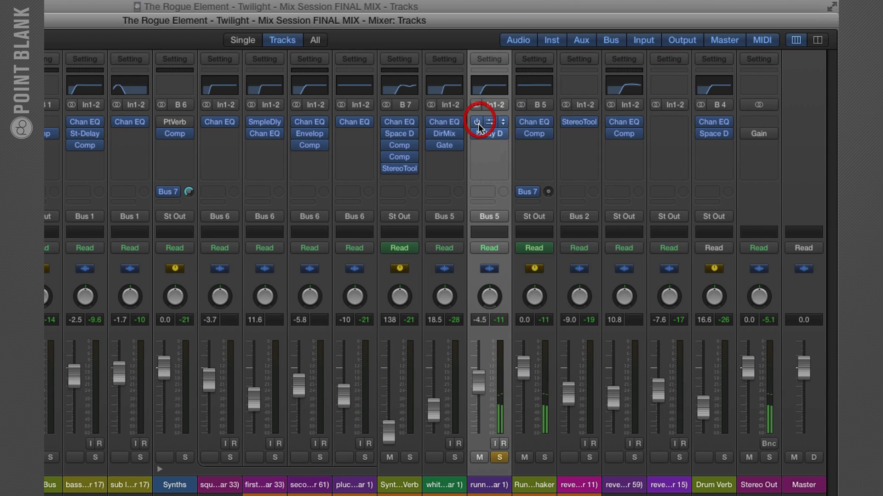
click(477, 122)
click(476, 132)
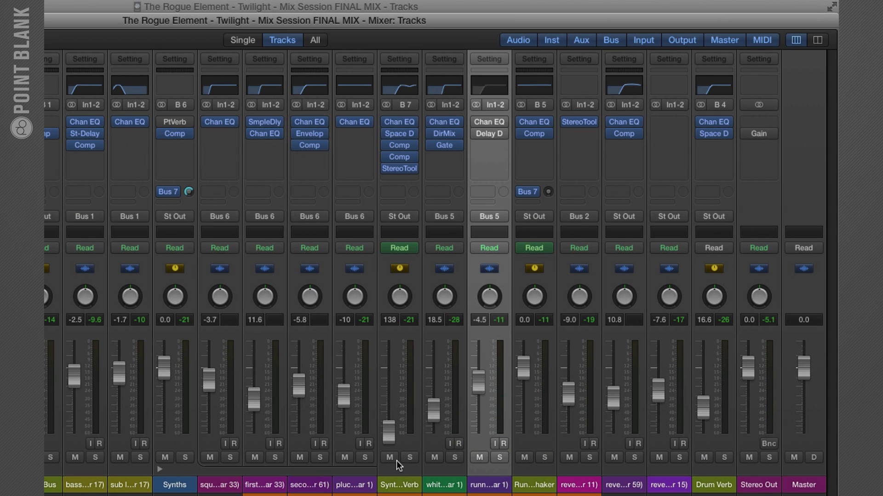
click(500, 458)
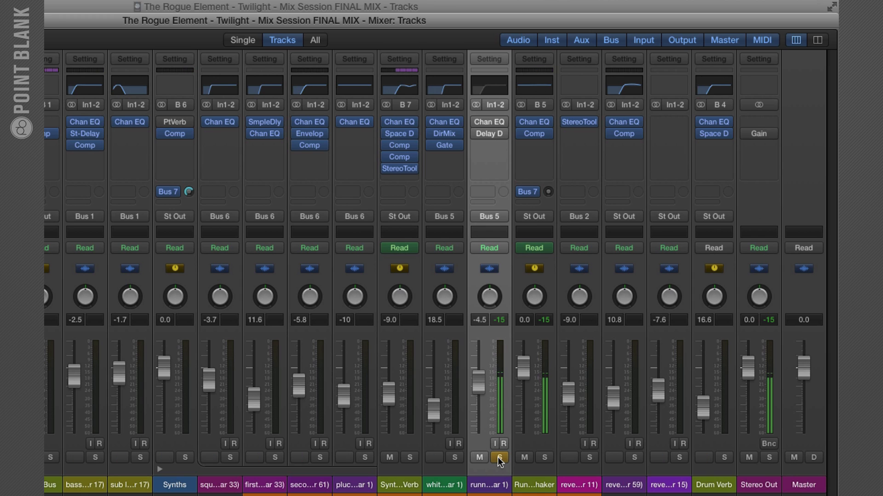
Re-enable the running 16ths channel's Channel EQ and Delay Designer, examine their settings, and close both plug-in windows
click(489, 122)
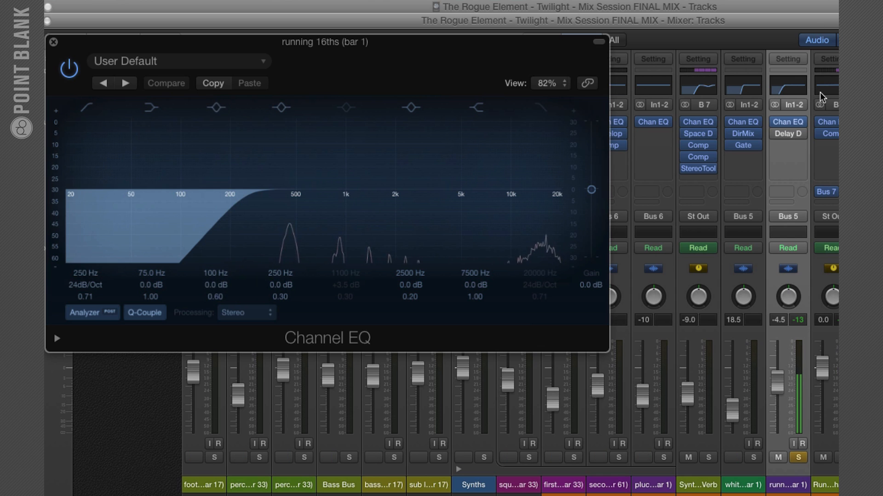
click(789, 137)
drag(292, 59, 568, 136)
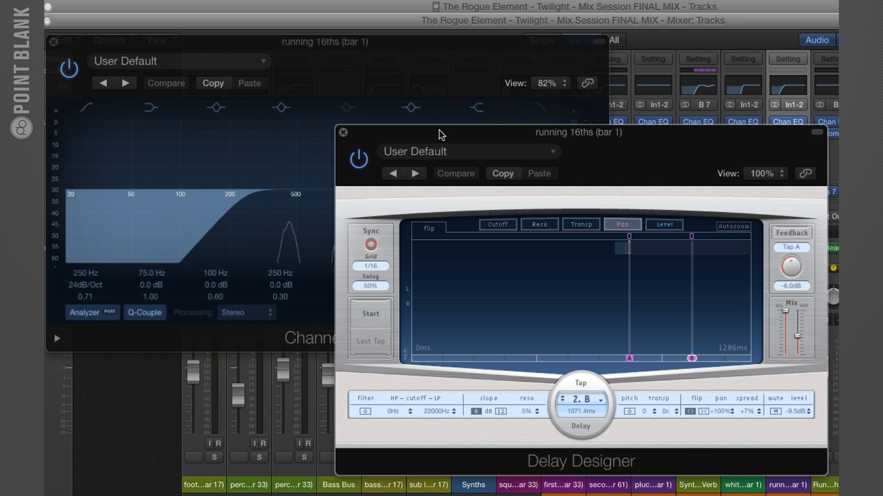
drag(439, 133, 441, 151)
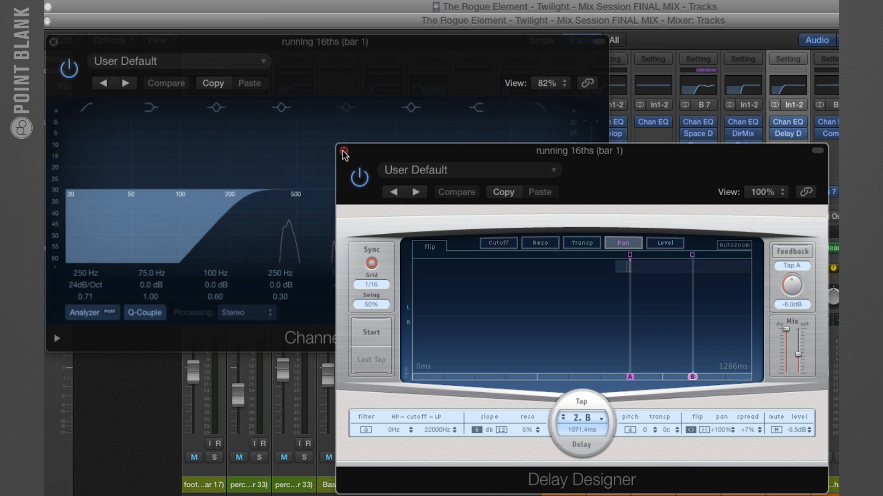
click(344, 152)
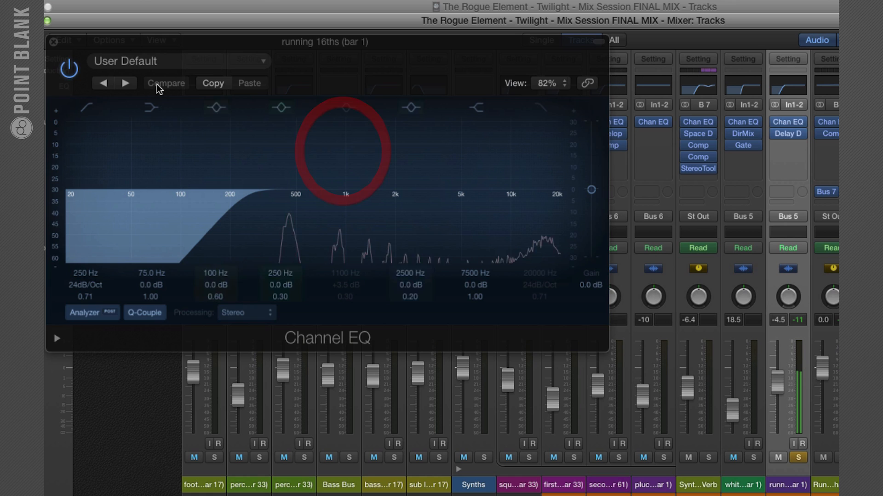
click(53, 42)
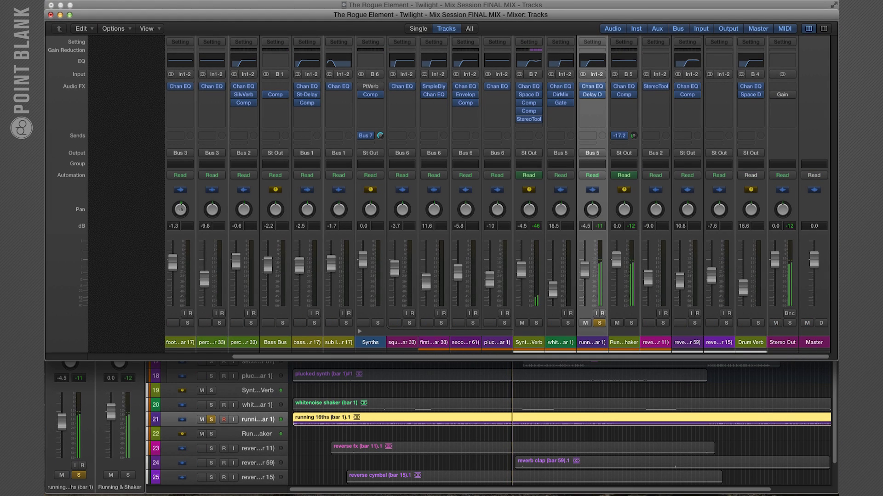
Close the mixer, set the cycle range to bars 65–73, and restart playback there
click(51, 16)
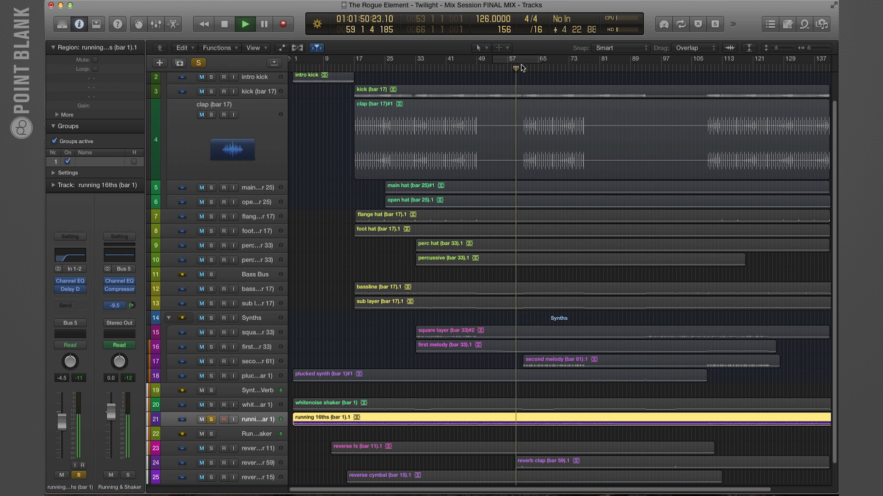
drag(539, 61, 569, 66)
key(space)
key(space)
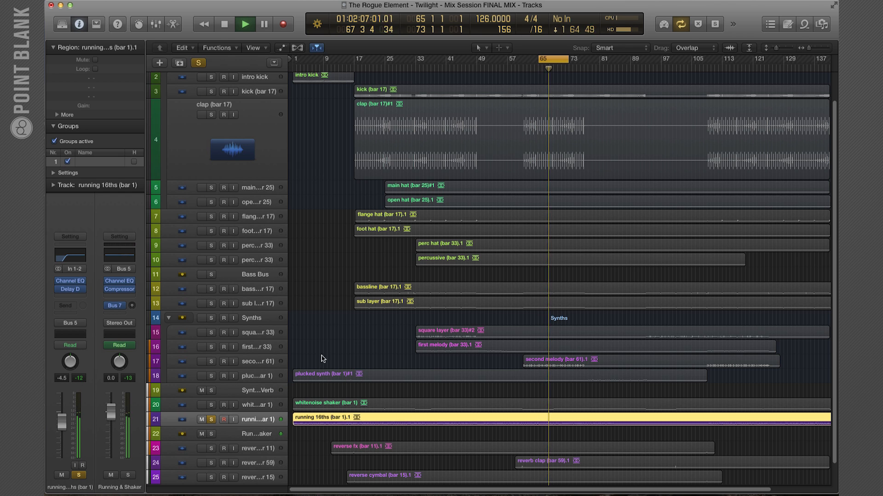
Audition the whitenoise shaker track alone in solo, then solo running 16ths together with it
click(260, 407)
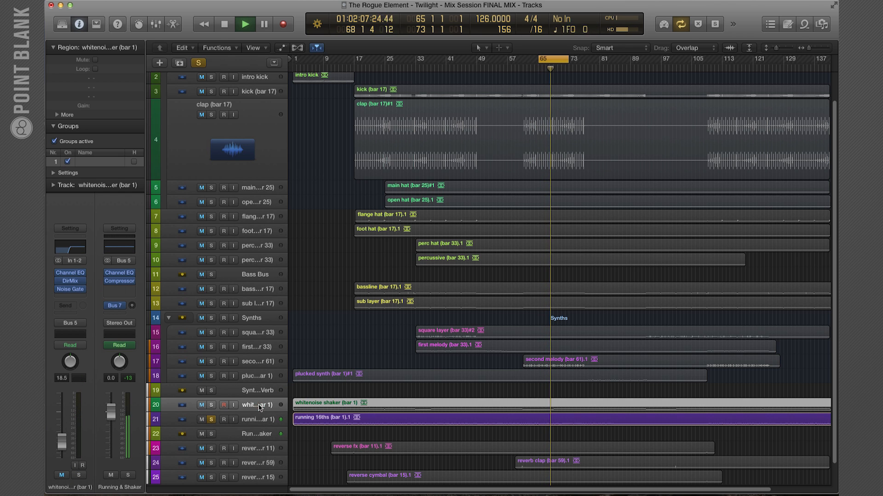
click(211, 405)
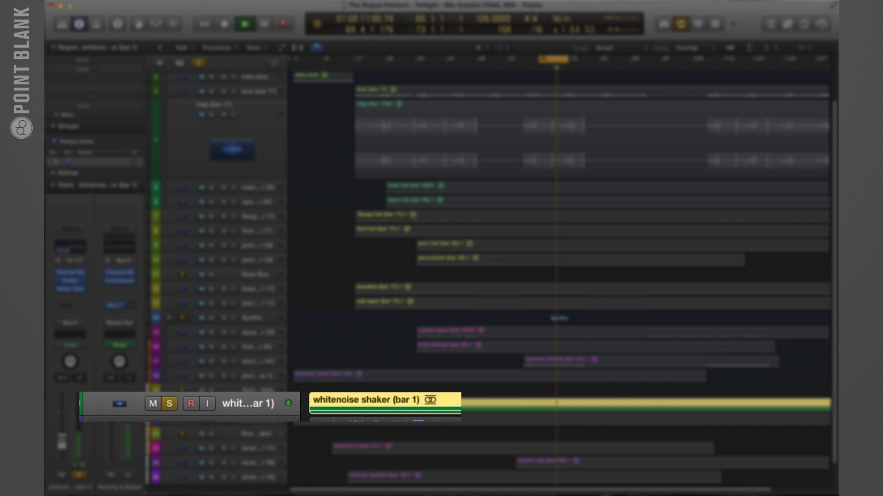
click(542, 410)
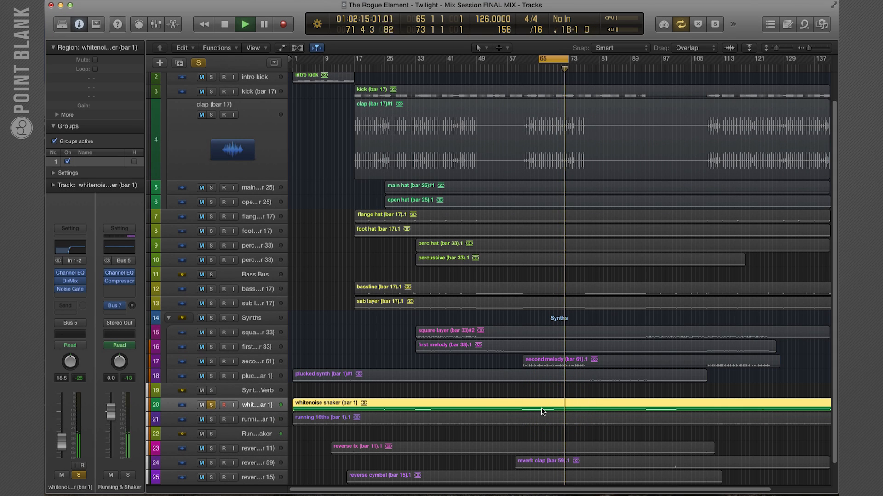
click(212, 420)
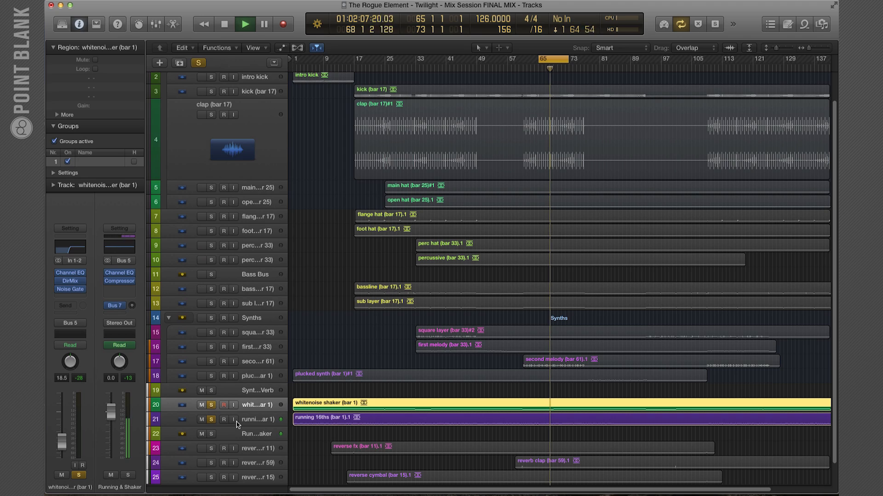
Solo the Running & Shaker bus in the mixer to audition both shaker parts, then release its solo
key(super+2)
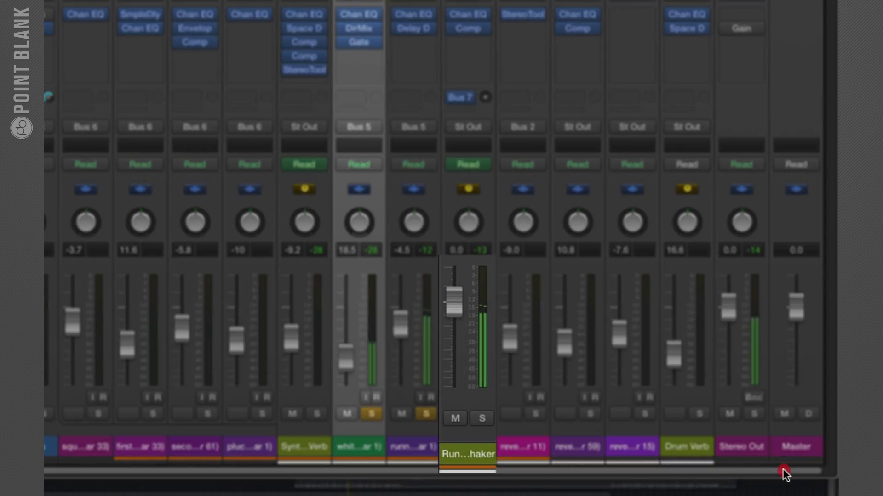
click(484, 427)
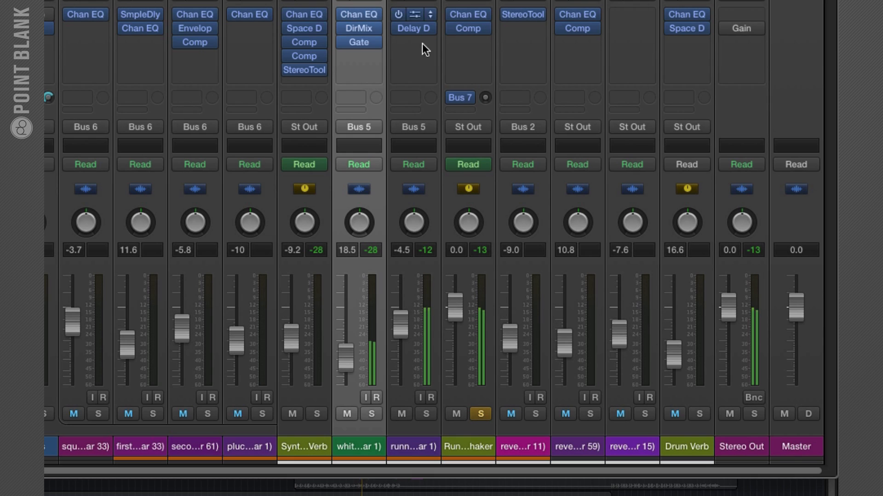
click(480, 414)
Open the Direction Mixer on the whitenoise shaker channel and set the cycle range to bars 73–77
click(362, 28)
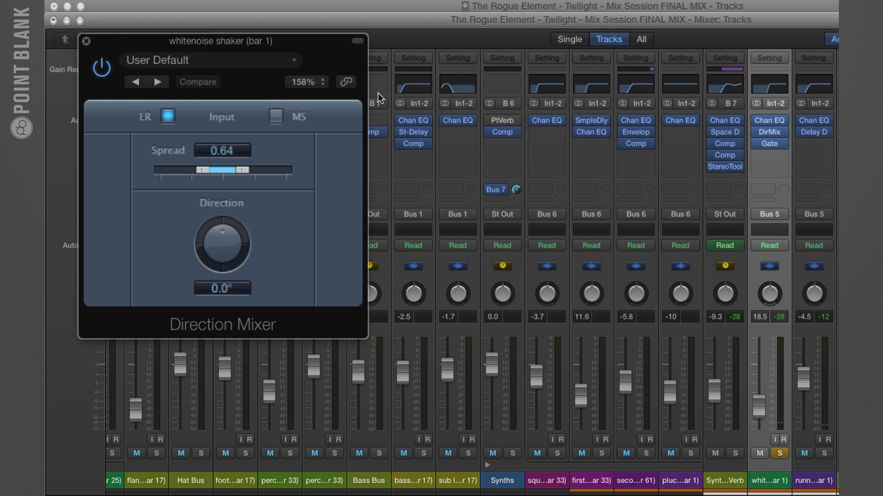
click(53, 19)
click(760, 82)
drag(760, 79, 802, 86)
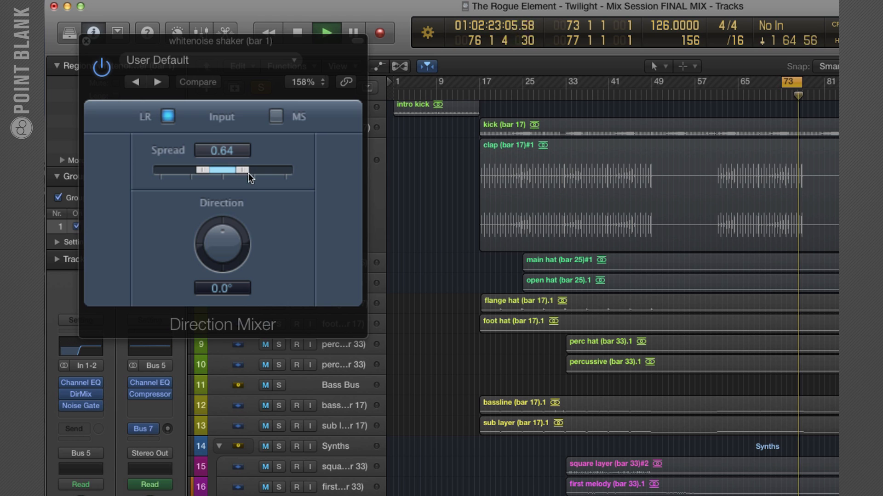
Compare the whitenoise shaker with its Noise Gate bypassed and active, then close the plug-in windows and the mixer
key(x)
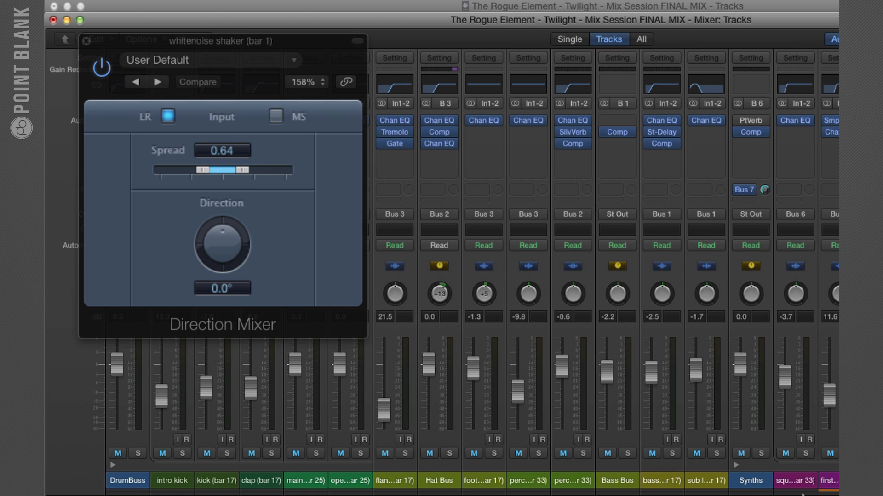
scroll(598, 276, right, 6)
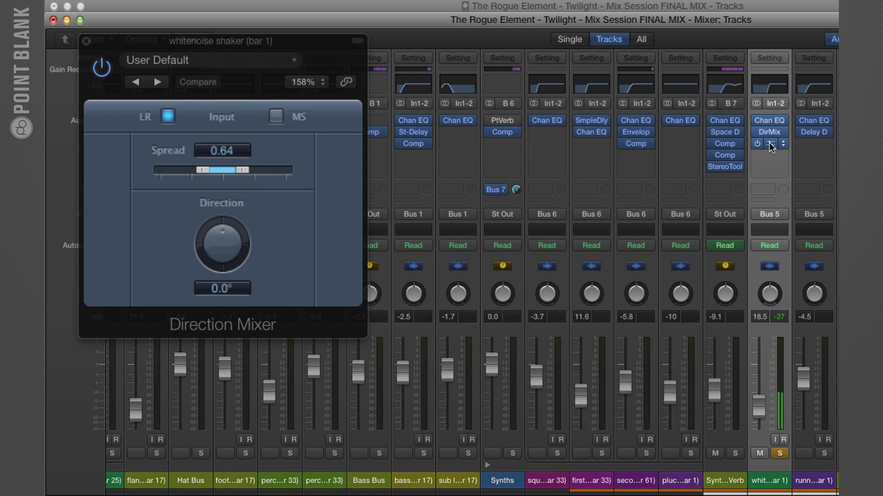
click(770, 143)
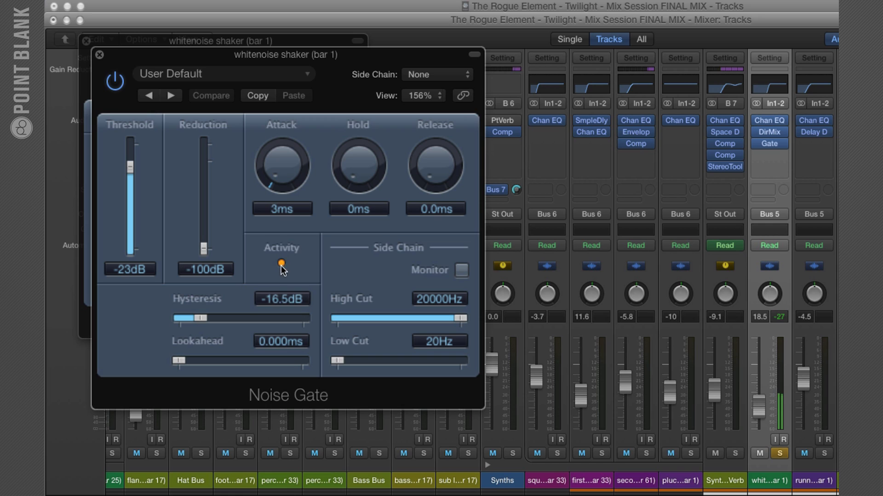
click(114, 83)
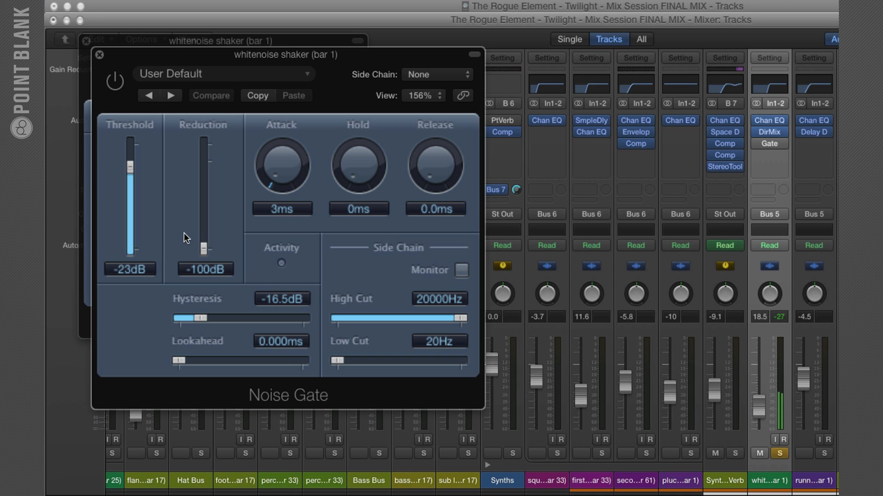
click(118, 83)
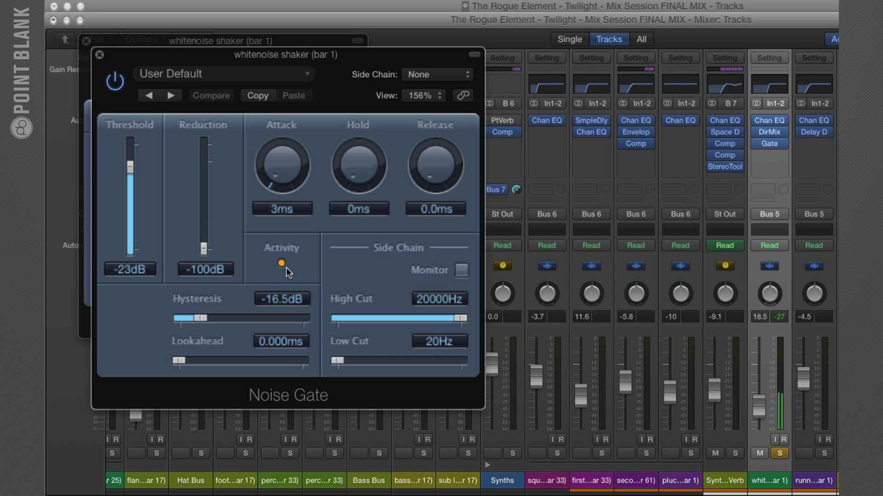
mouse_move(608, 133)
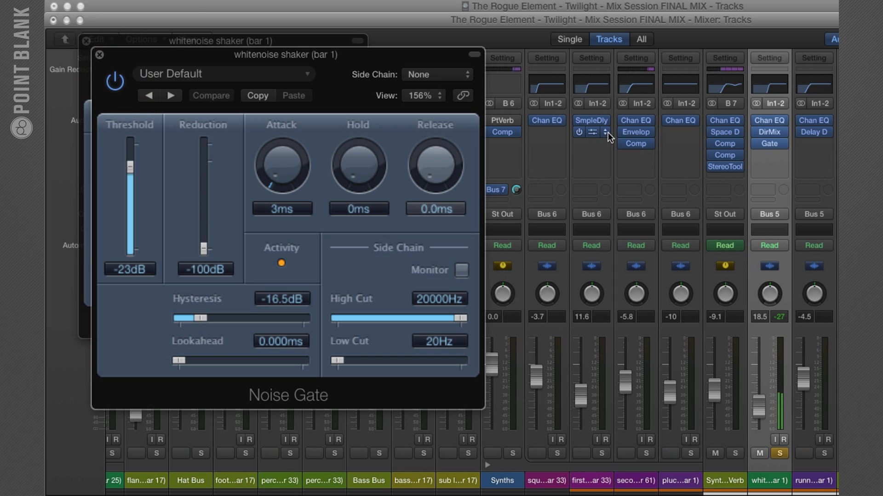
click(54, 20)
click(99, 55)
click(86, 41)
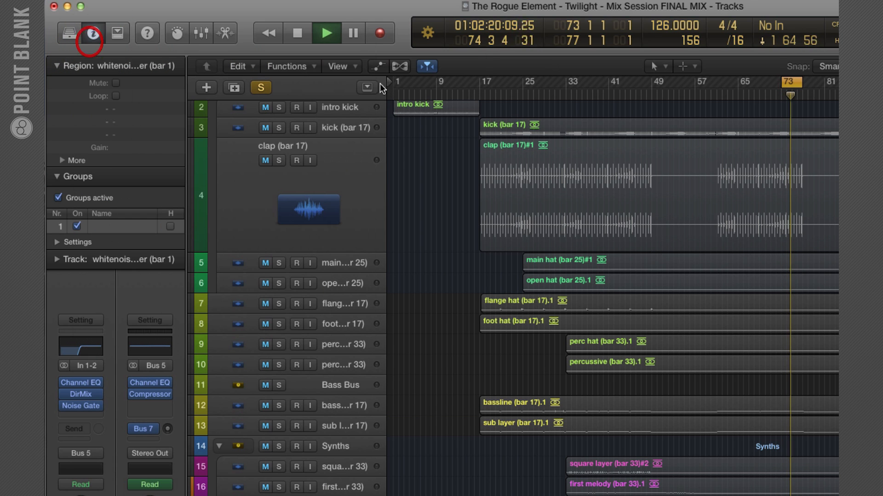
Set the cycle range to bars 17–25 and compare the whitenoise shaker with its Noise Gate bypassed and active
drag(480, 82, 520, 92)
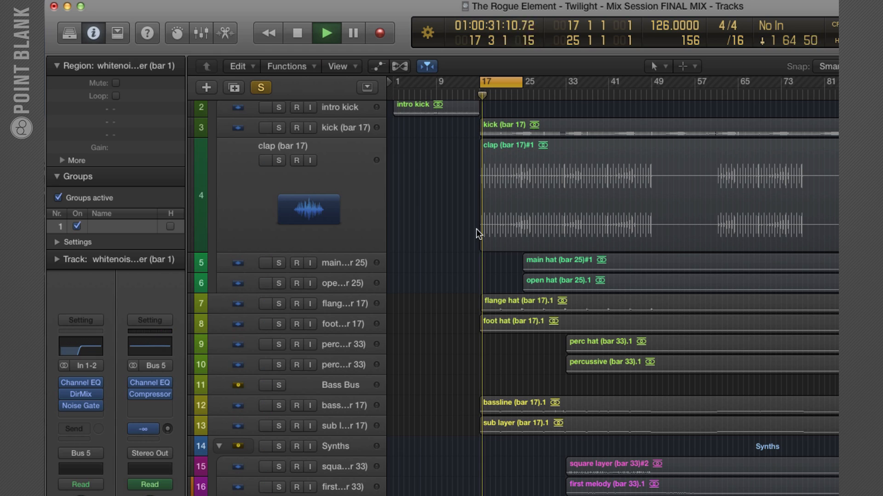
click(65, 406)
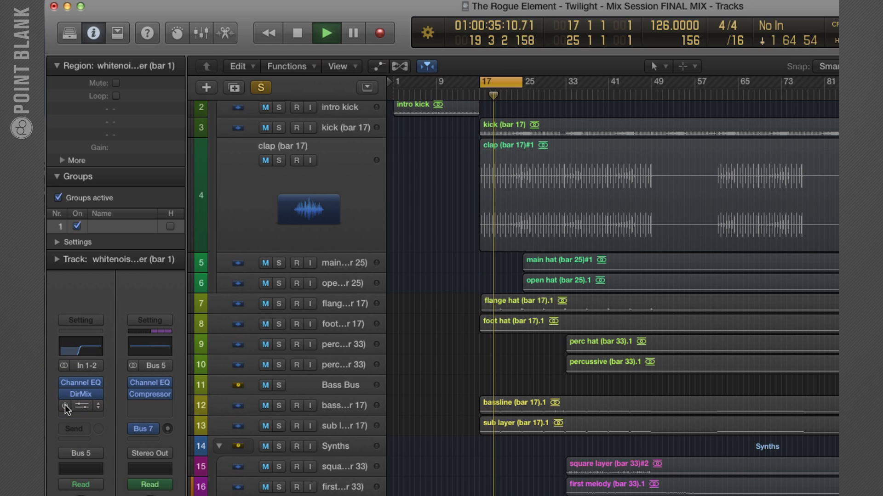
click(64, 405)
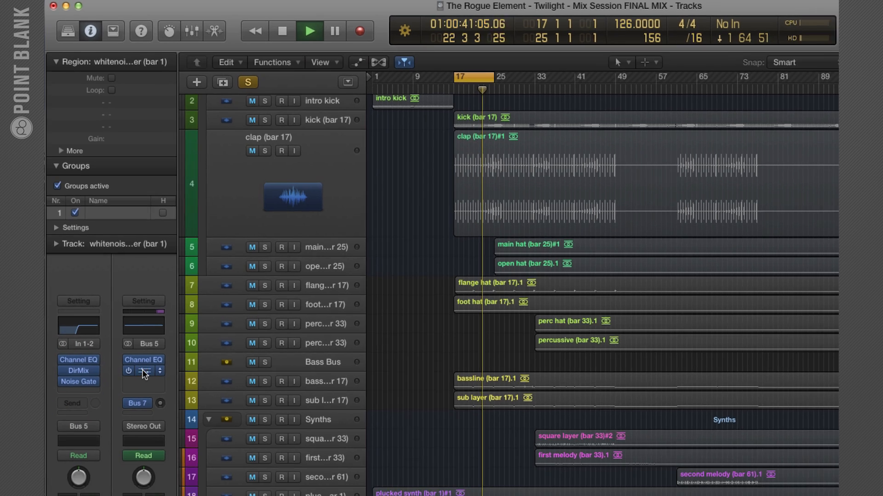
Examine the Compressor settings on the Running & Shaker bus, close the plug-in, and reopen the mixer
click(147, 394)
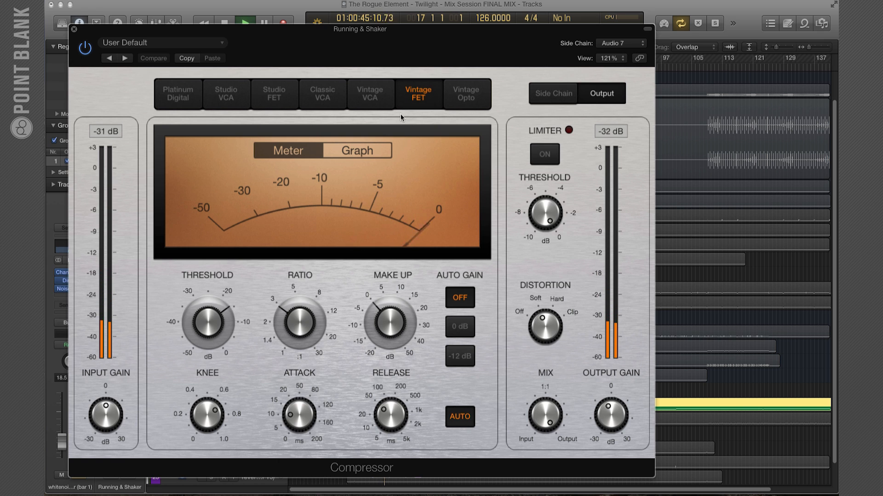
click(75, 30)
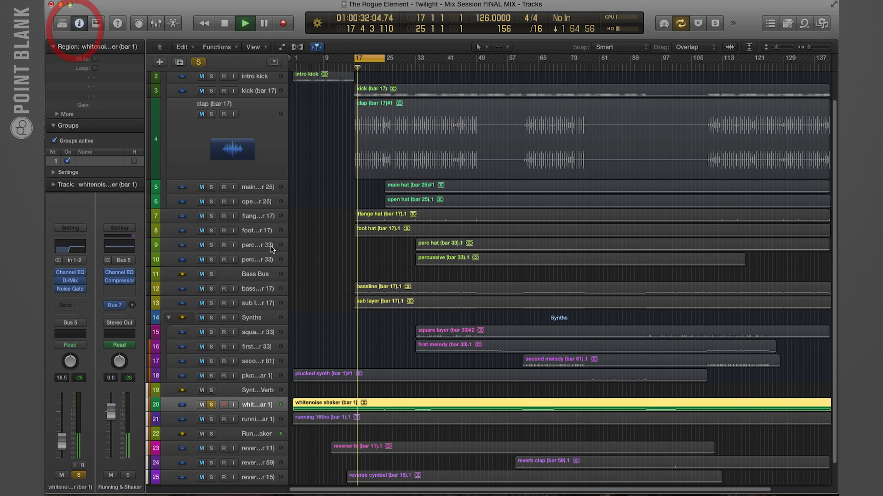
key(super+2)
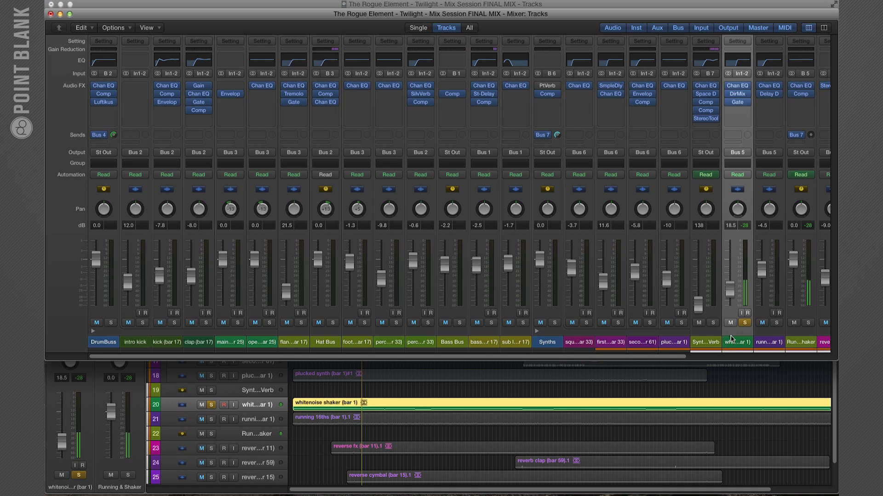
Solo the running 16ths channel, and move the solo to the Running & Shaker bus to hear both parts together
click(776, 323)
click(704, 397)
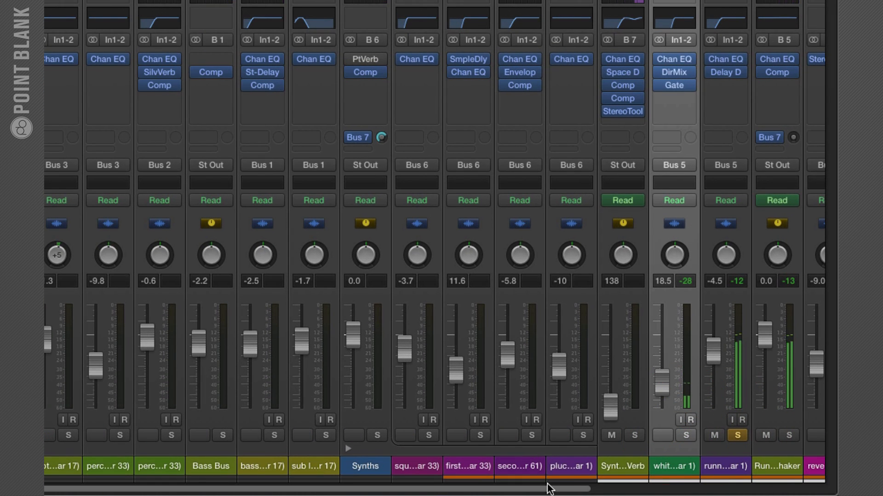
drag(550, 488, 741, 487)
click(552, 434)
click(495, 433)
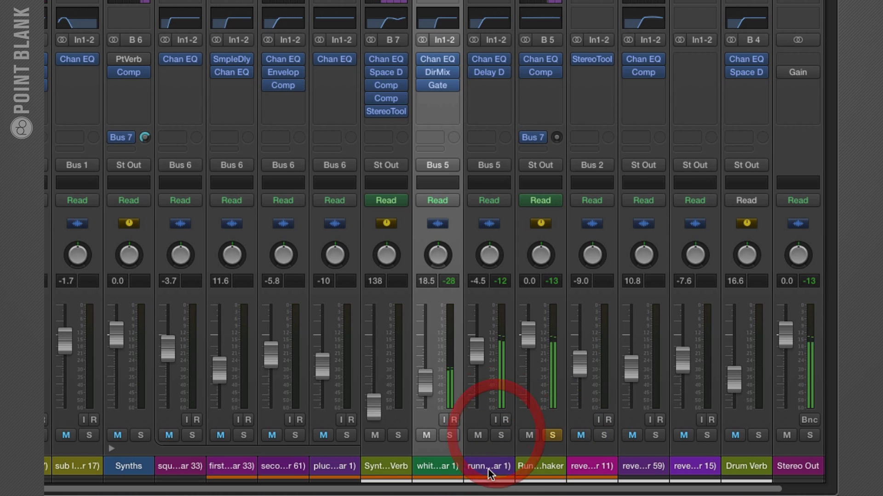
drag(489, 489, 529, 489)
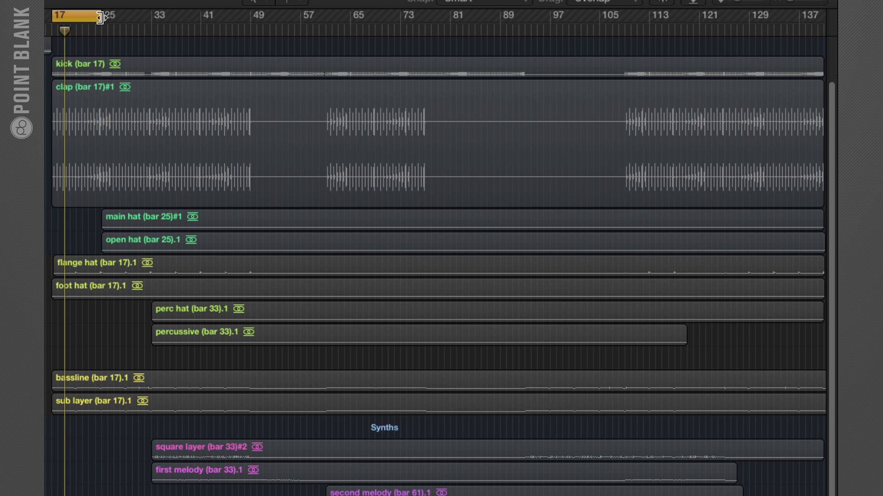
Extend the cycle range to bar 141, show the track automation, and select the Running & Shaker track
drag(102, 18, 773, 109)
key(a)
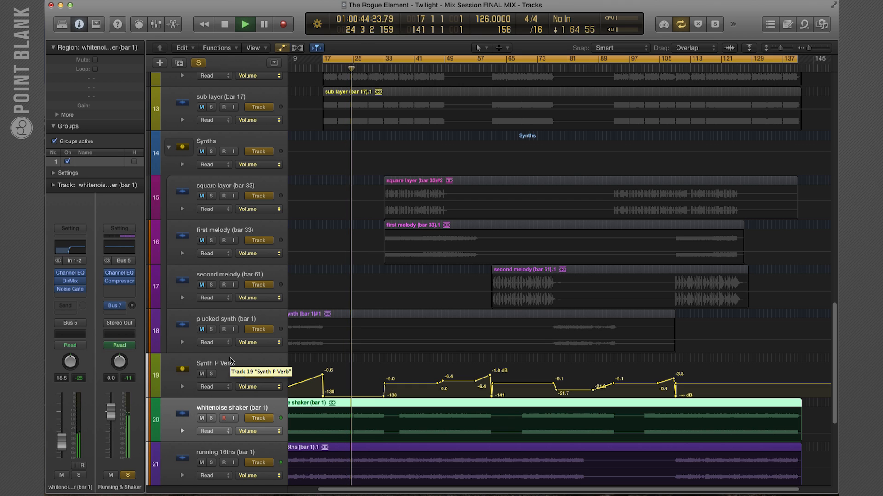
scroll(235, 368, down, 8)
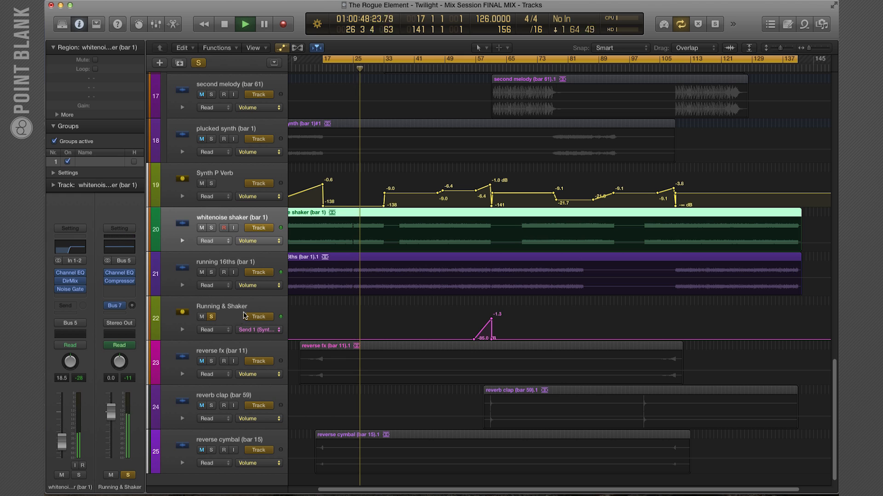
click(240, 321)
Set the cycle range to bars 57–73, play it while watching the bus channels in the mixer, and close the mixer
drag(480, 57, 539, 63)
key(space)
key(space)
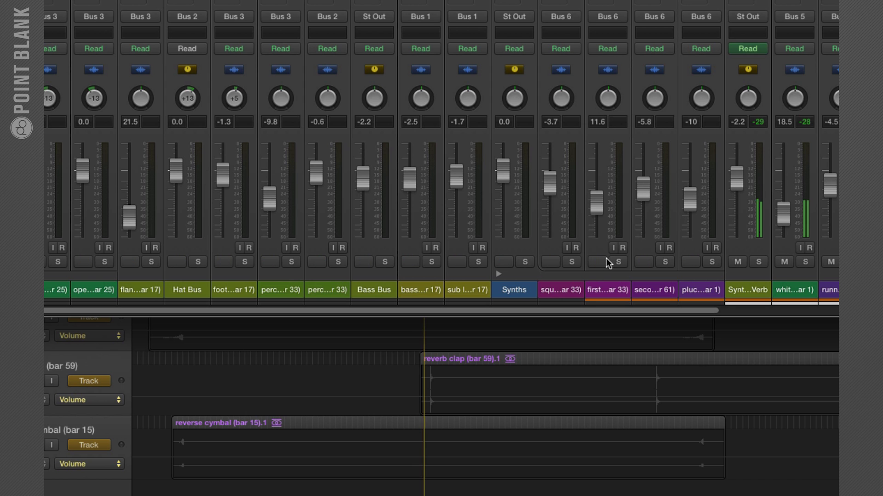
drag(629, 311, 838, 311)
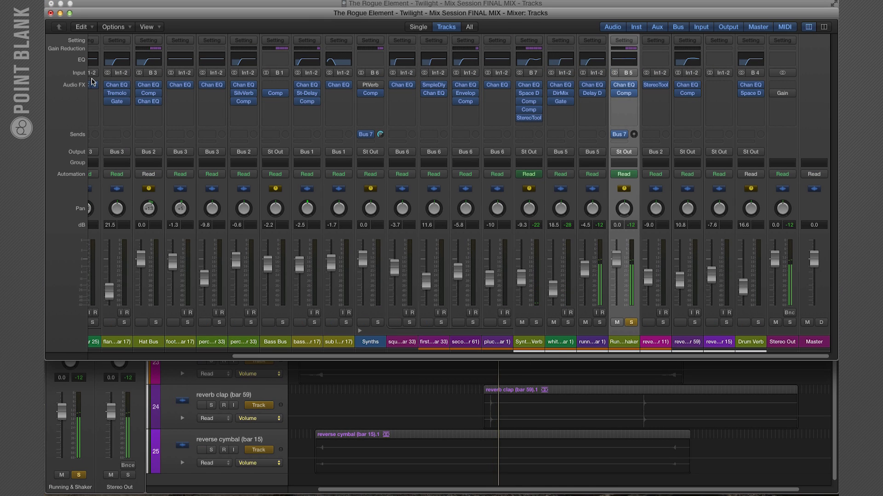
click(51, 13)
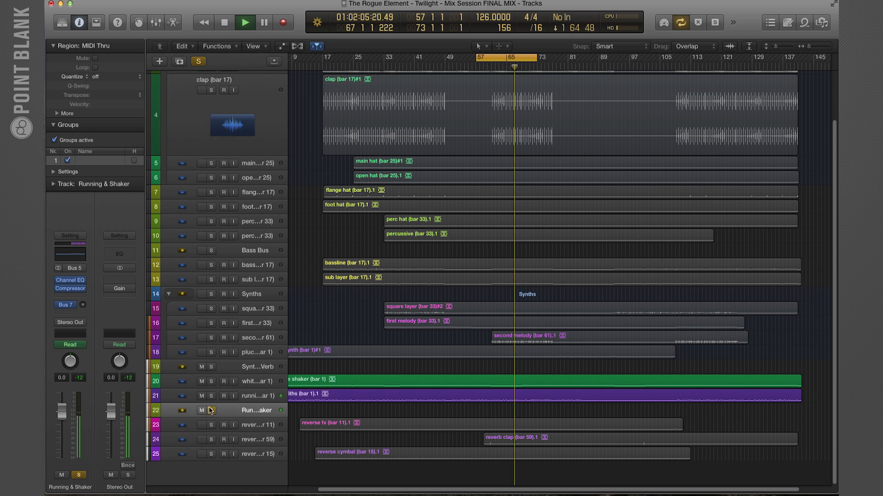
Unsolo Running & Shaker, set the cycle range to bars 33–49, and restart playback with the first melody track selected
click(211, 410)
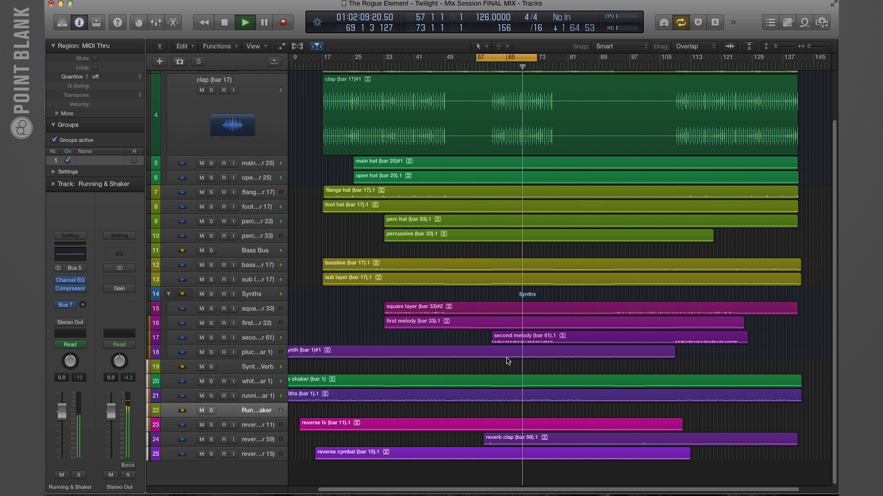
drag(494, 58, 400, 57)
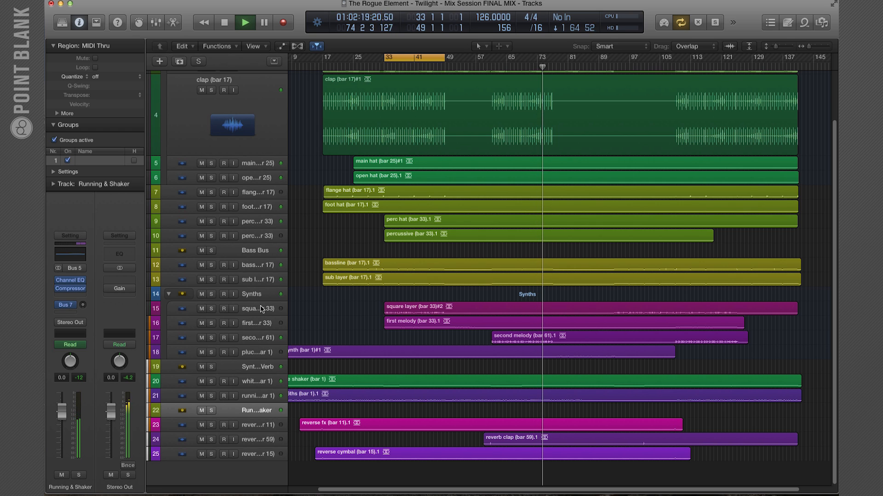
click(253, 324)
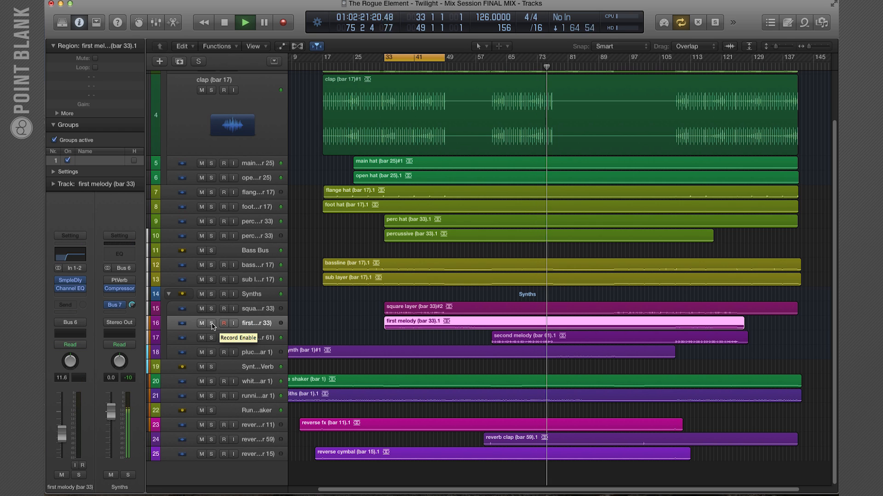
key(space)
key(space)
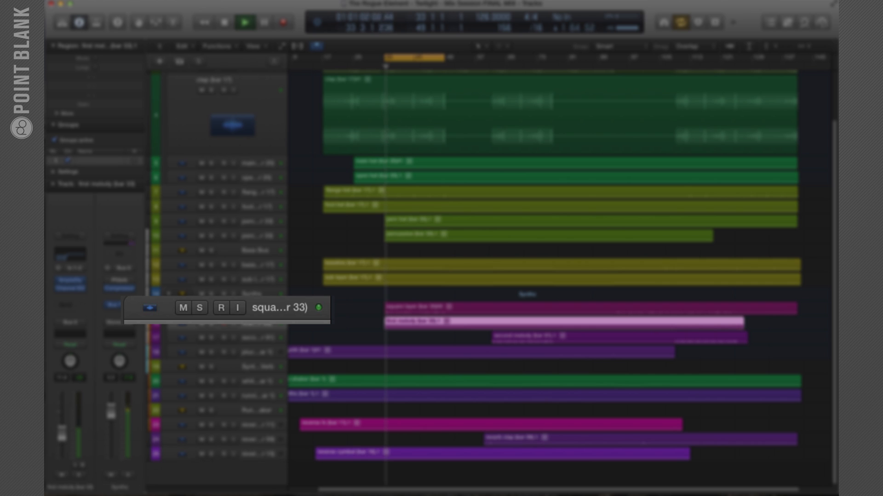
Solo the square layer track, select its region, and open the mixer
click(211, 324)
click(211, 308)
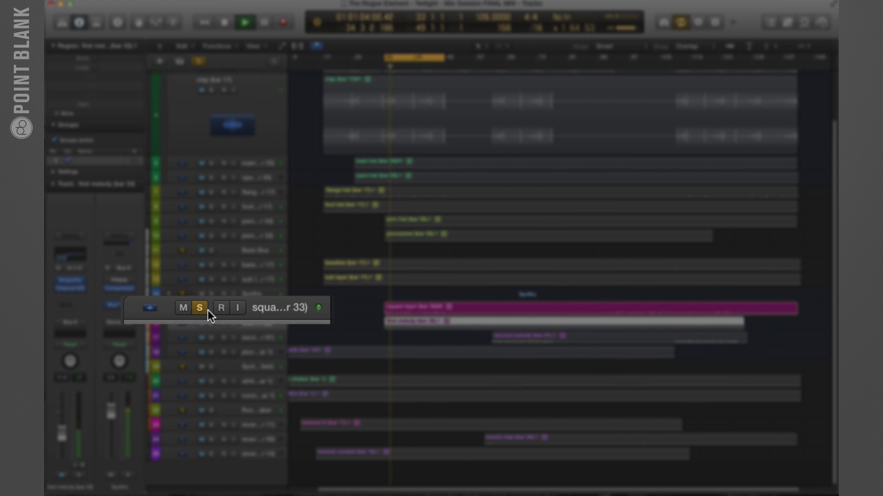
click(419, 314)
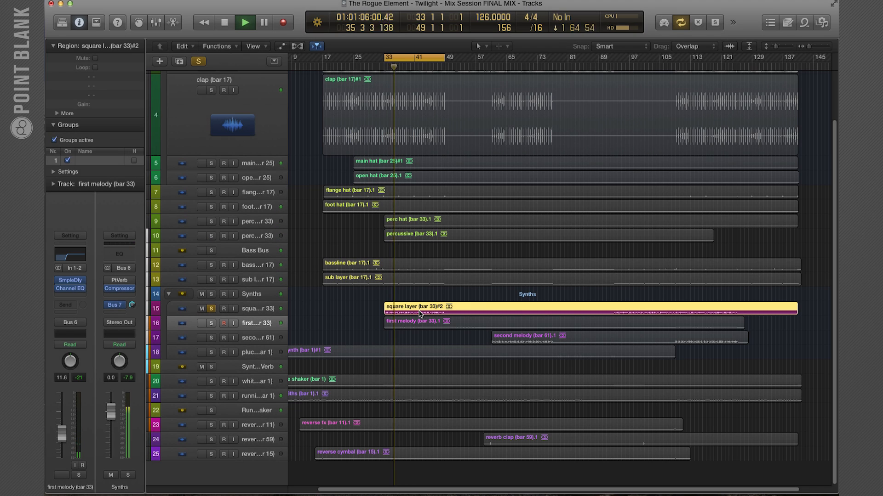
key(super+2)
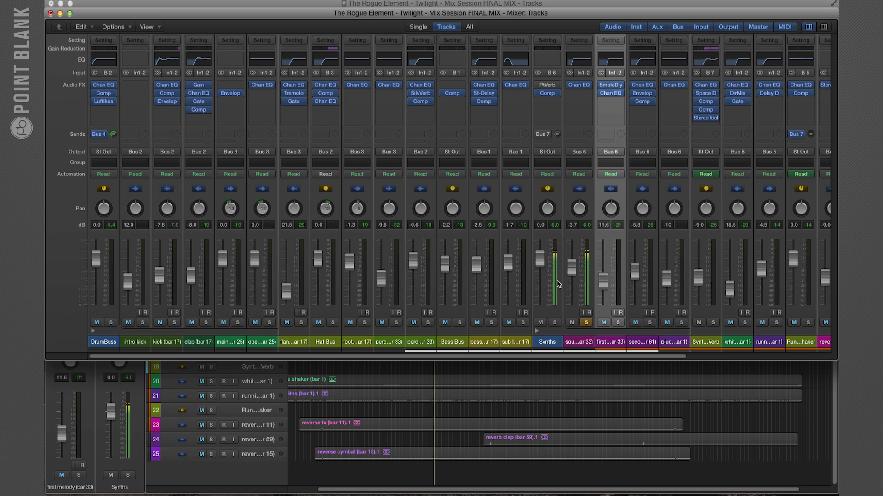
Switch the solo from the square layer to the Synth P Verb channel, and examine its Channel EQ curve
drag(625, 356, 768, 357)
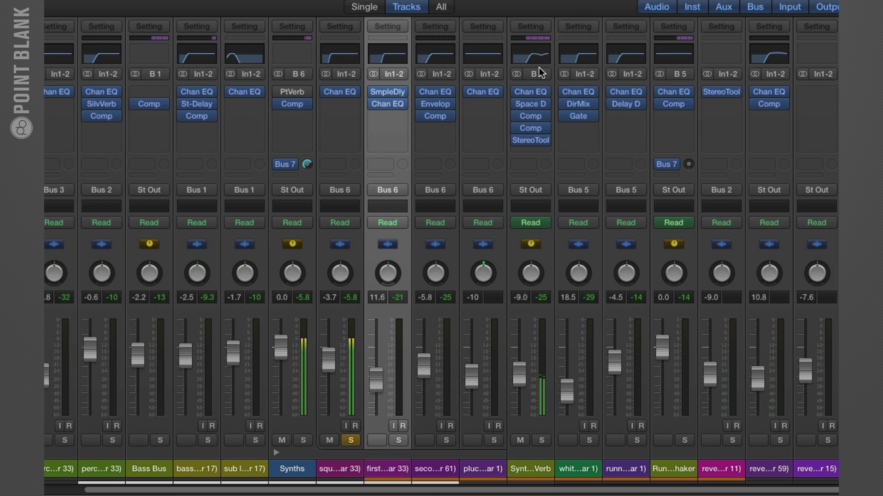
click(351, 440)
click(543, 439)
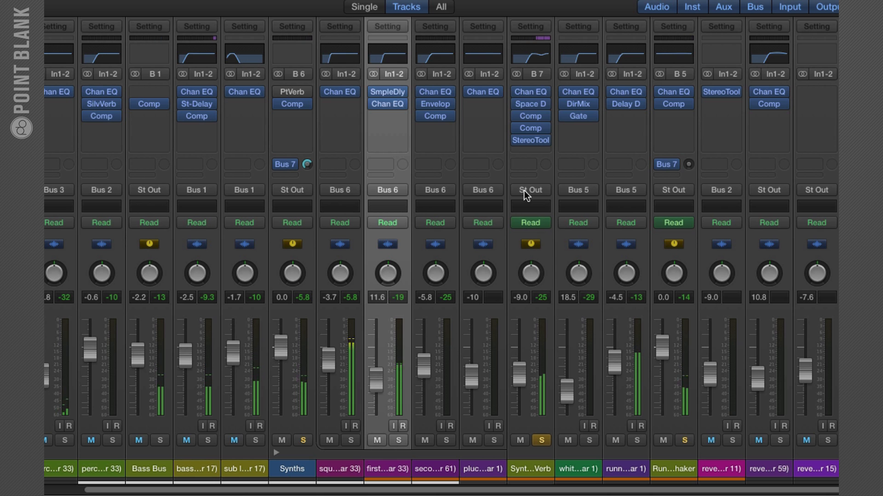
click(530, 89)
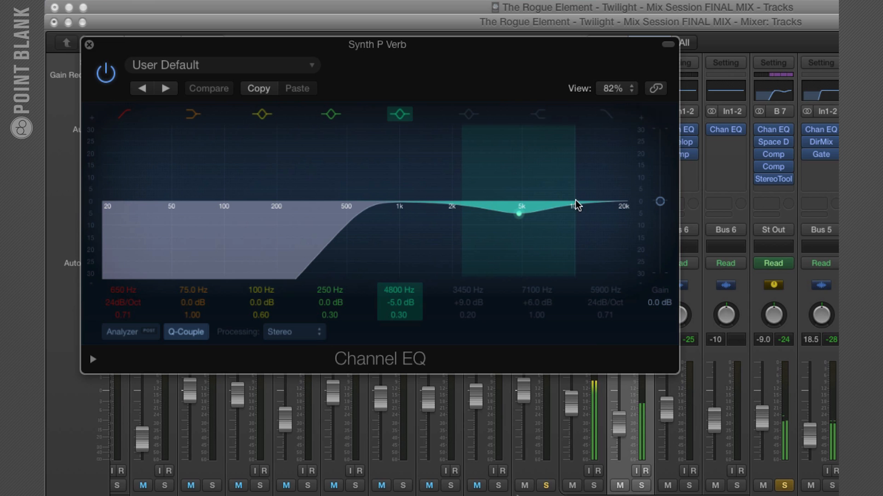
click(88, 45)
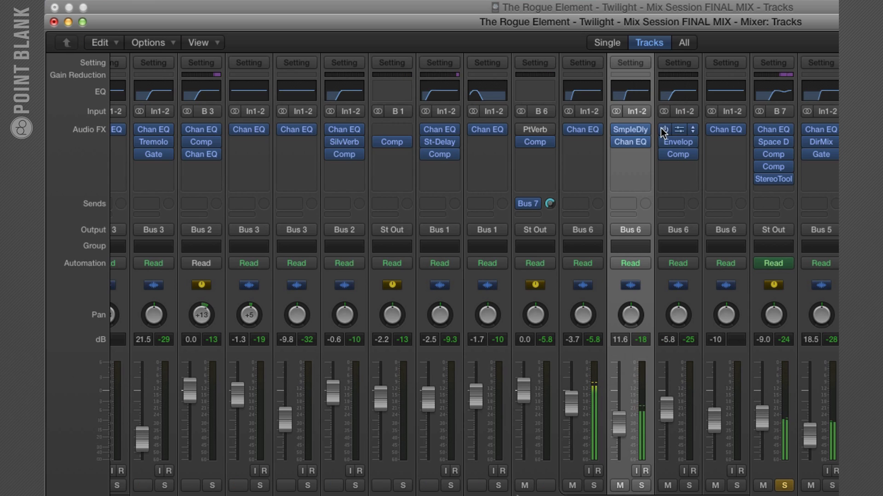
Examine the volume and filter envelopes of Space Designer on Synth P Verb, and compare the reverb with the filter off and on
click(774, 142)
drag(373, 51, 504, 93)
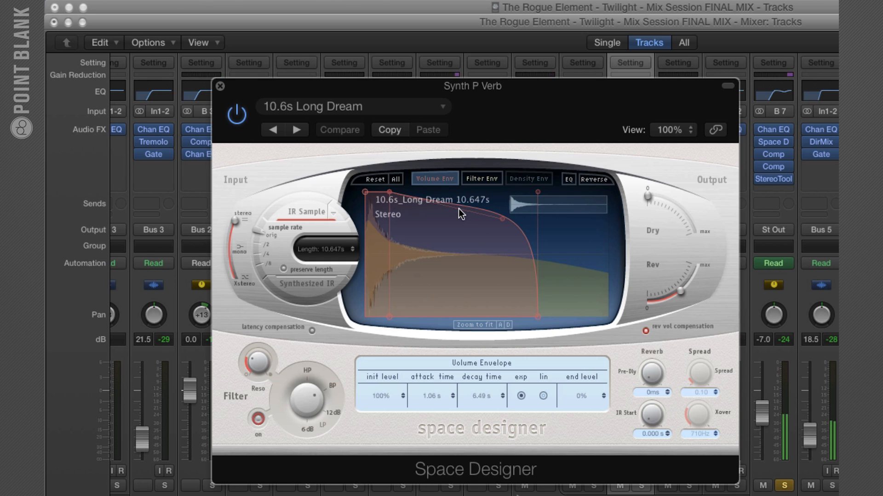
click(486, 178)
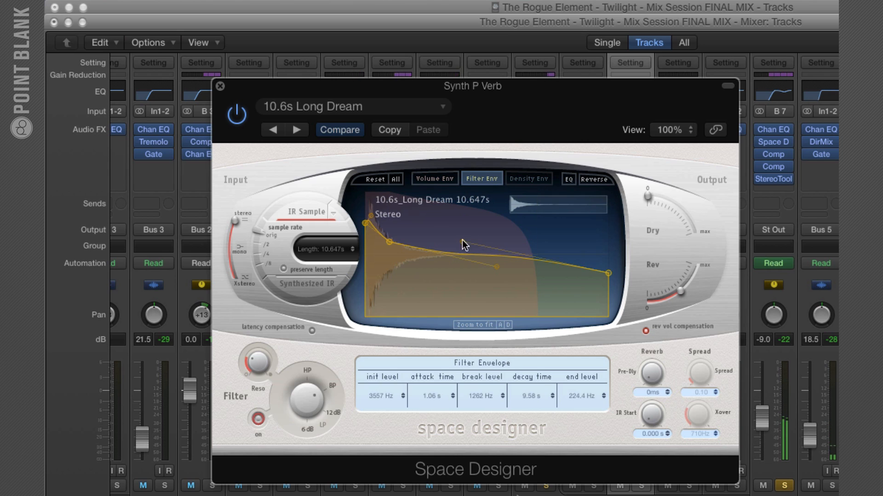
click(258, 418)
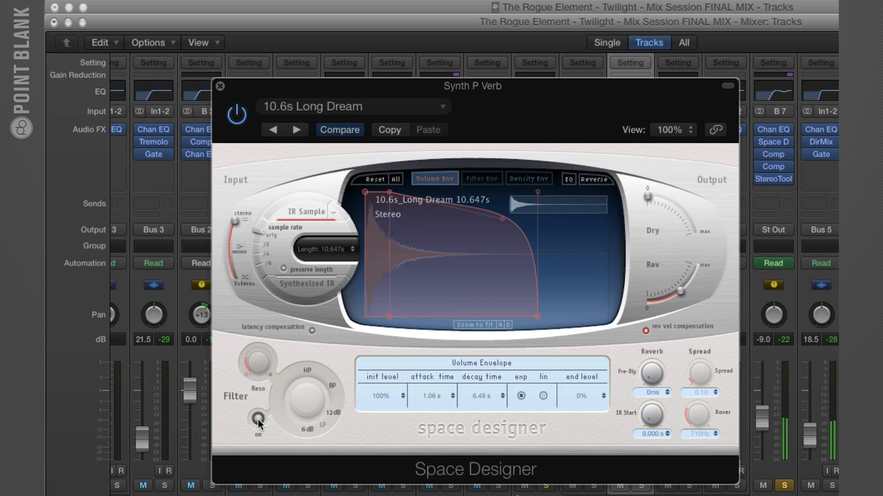
click(258, 420)
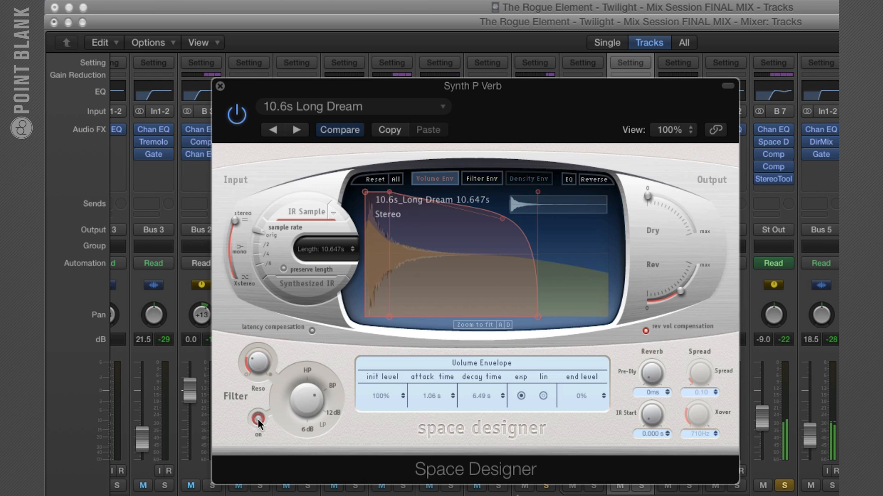
click(220, 85)
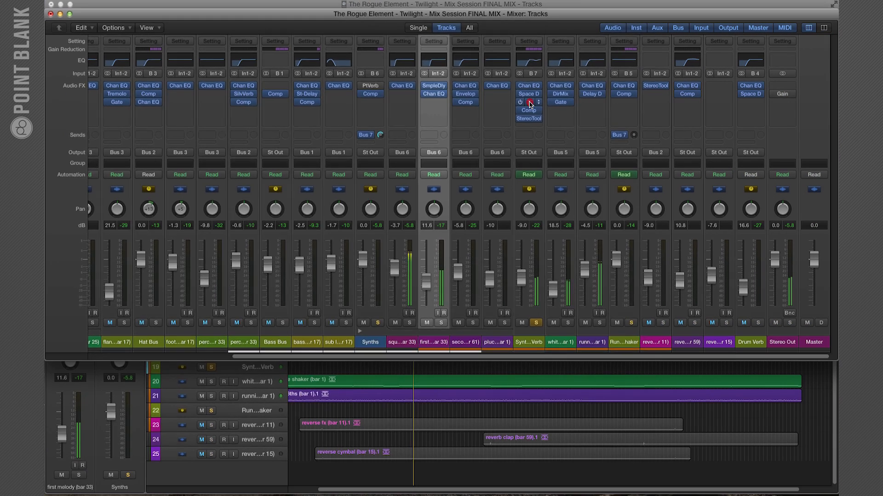
Examine the settings of both Compressors and the Stereo Tool on the Synth P Verb channel, closing each plug-in
click(773, 154)
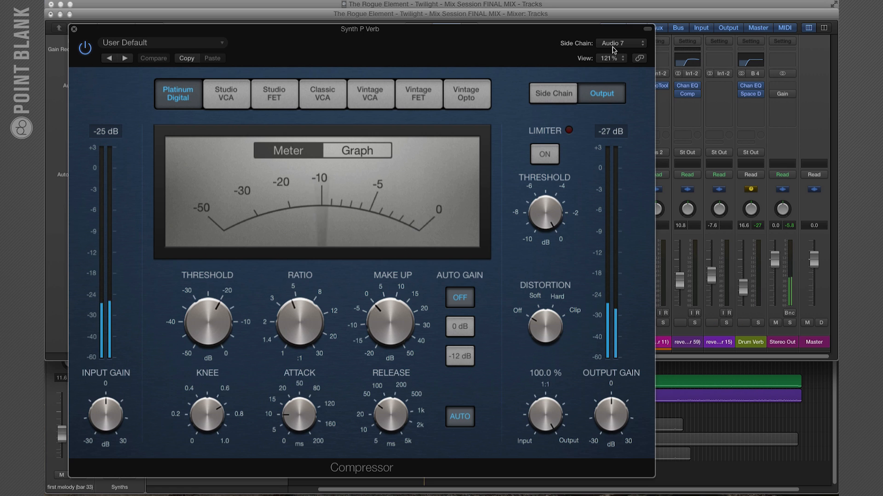
click(74, 30)
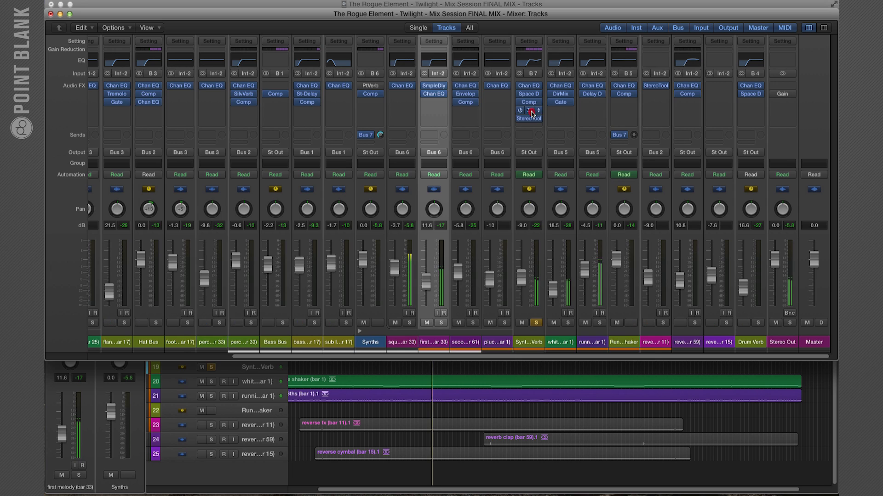
click(529, 111)
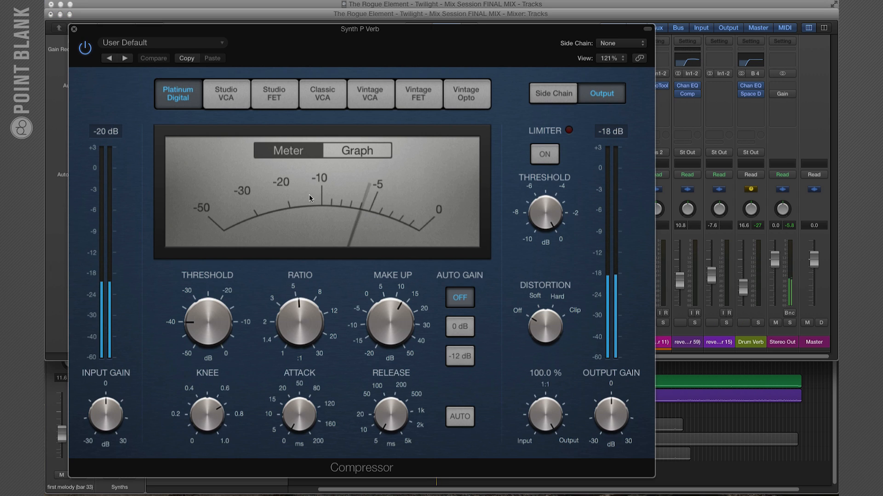
click(75, 30)
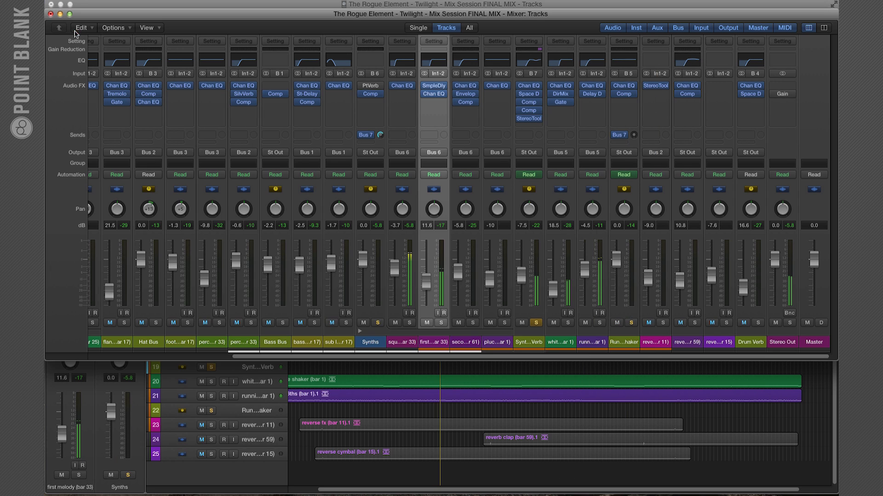
click(530, 118)
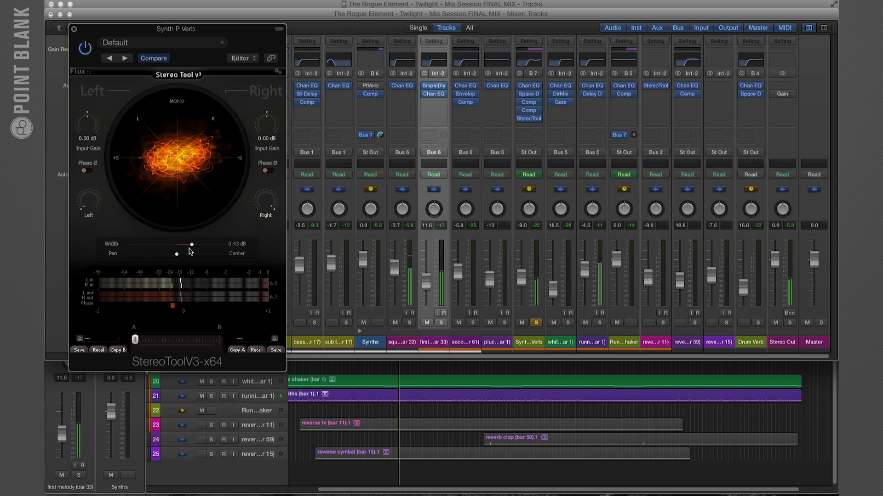
click(74, 29)
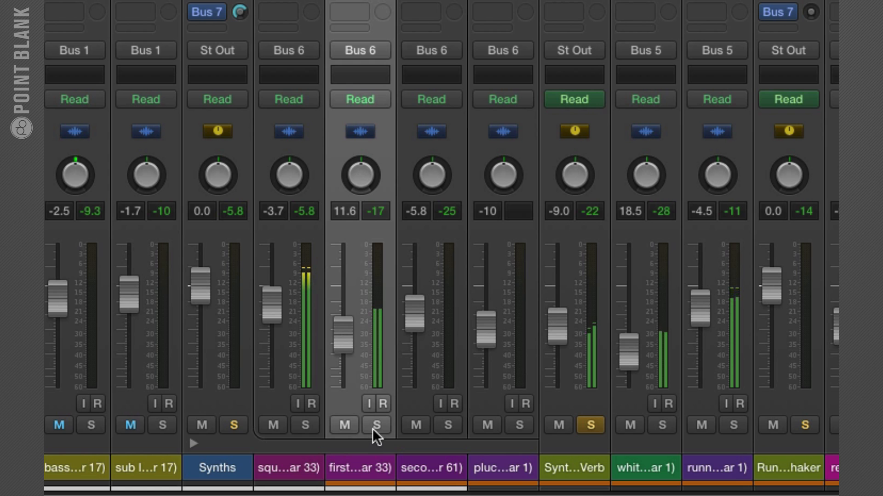
Audition the first melody together with Synth P Verb, and leave only the Synths bus soloed
click(376, 424)
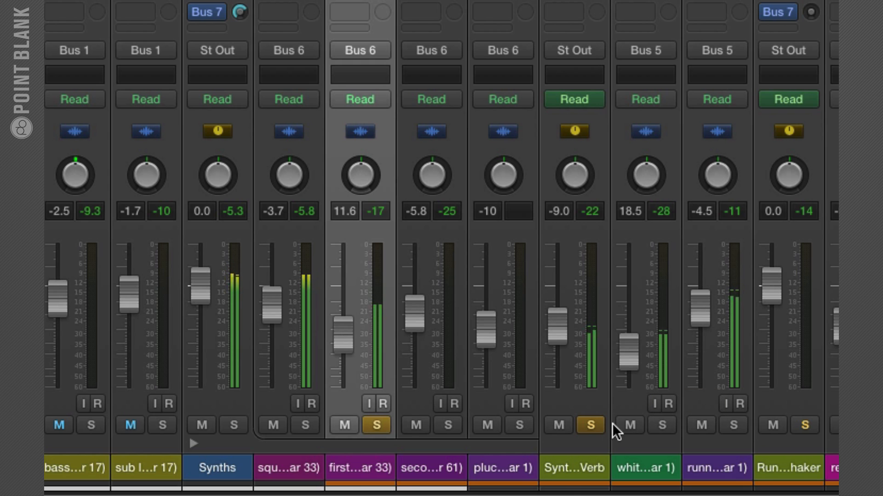
click(234, 423)
click(378, 424)
click(594, 424)
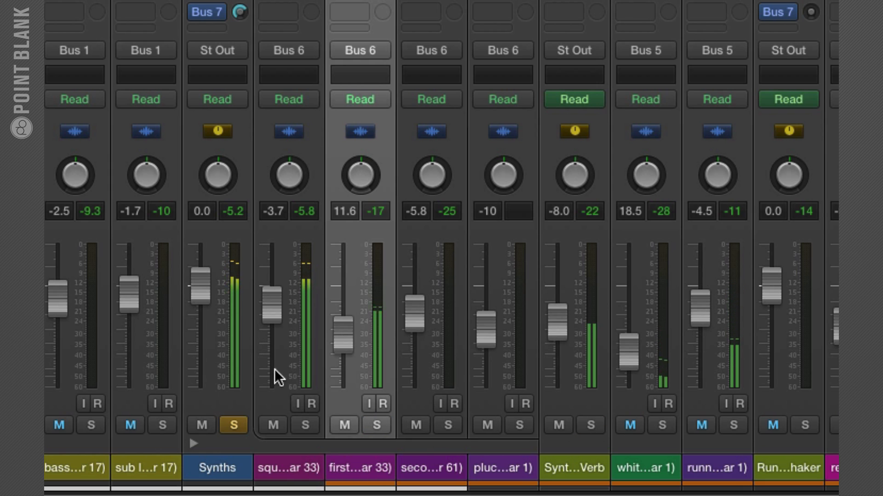
click(376, 423)
click(376, 424)
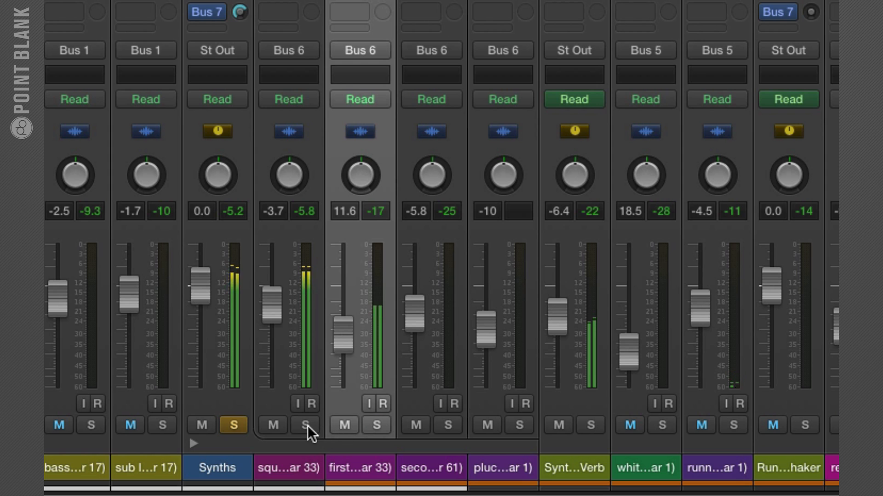
Move the solo from the Synths bus to the square layer and first melody, and set the first melody's level to -10.6 dB
click(305, 425)
click(242, 426)
click(377, 427)
click(305, 425)
drag(345, 348, 346, 343)
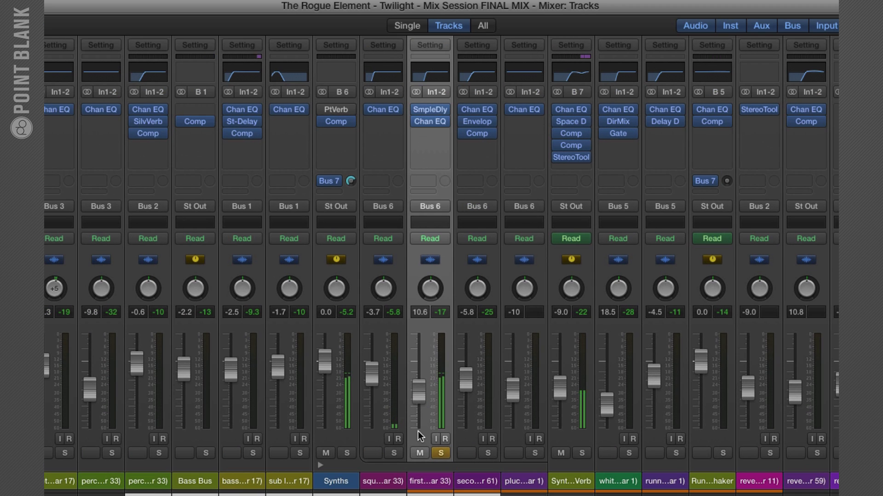
click(394, 453)
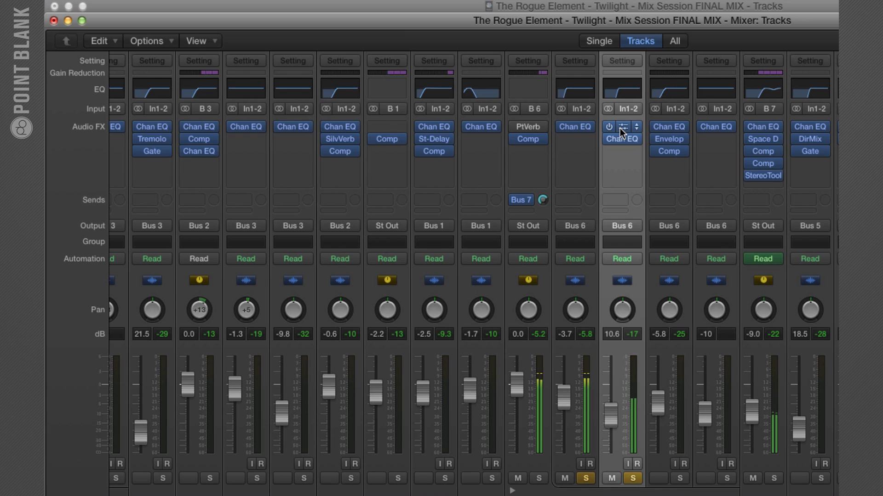
Add a Sample Delay with a right delay of 404 samples to the first melody, and compare it off and on with only that melody soloed
click(430, 110)
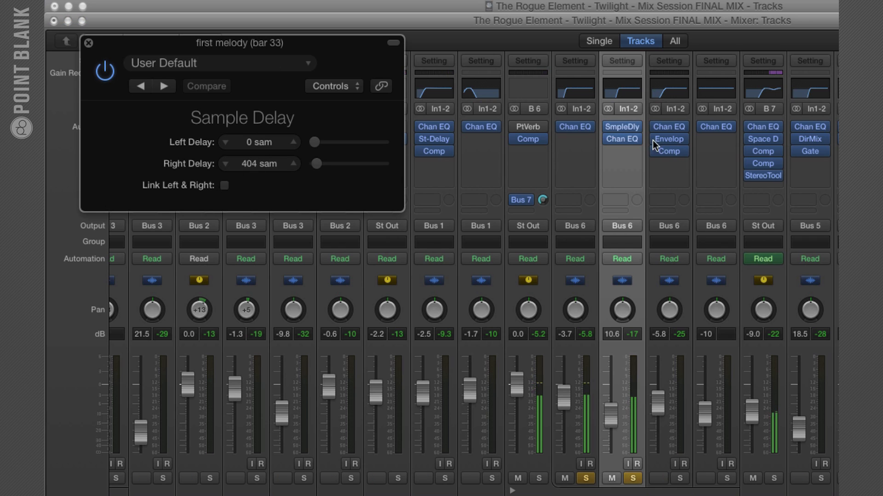
click(587, 478)
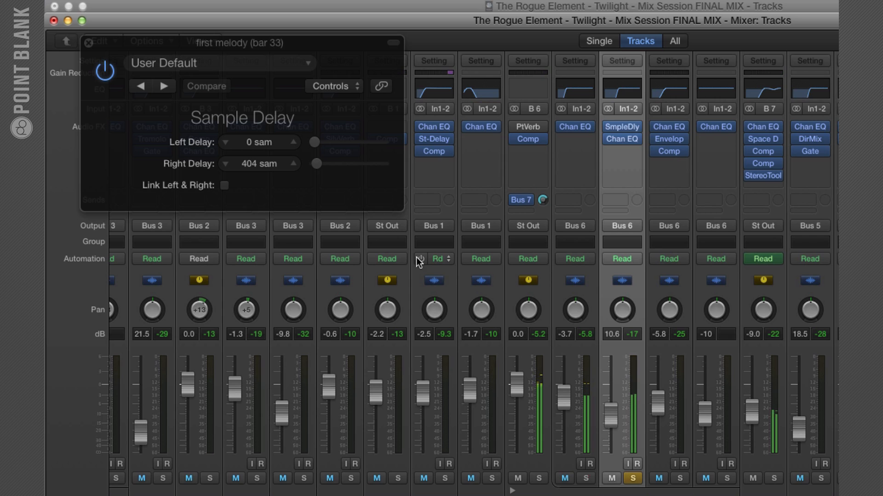
click(105, 72)
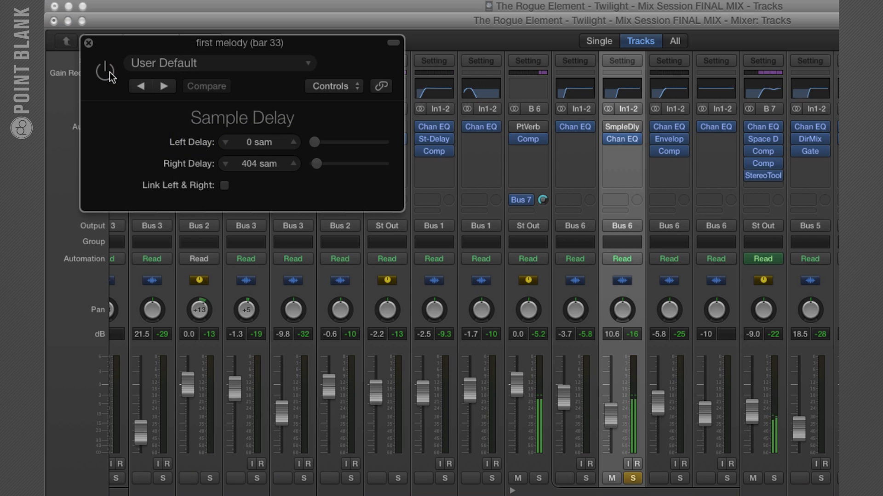
click(110, 73)
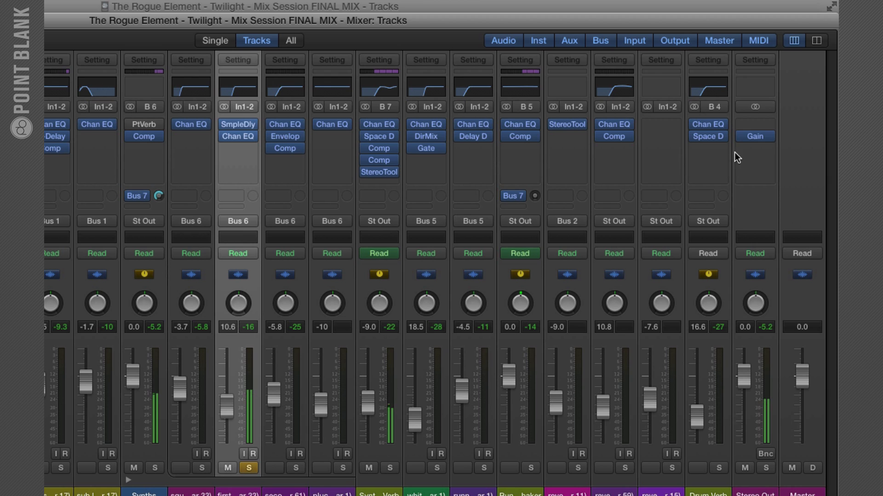
Move the solo from the first melody back to the Synths bus, and shift the cycle range to bars 61–77
click(255, 466)
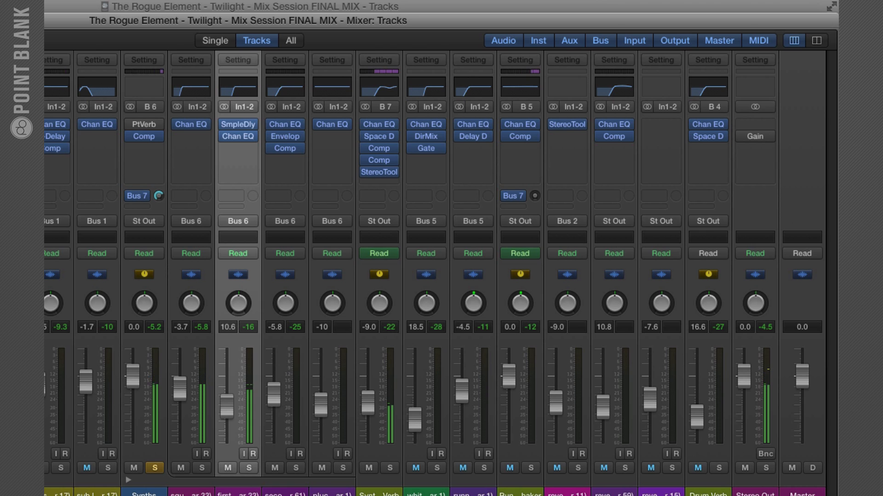
key(super+w)
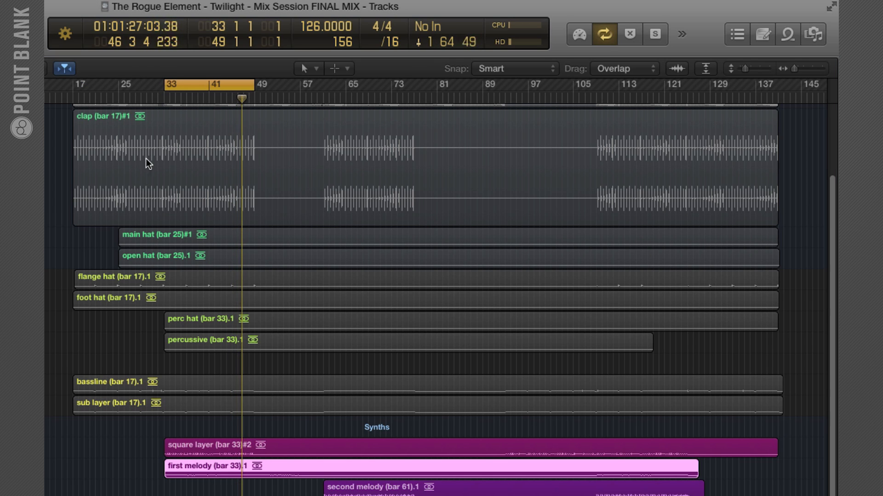
drag(211, 83, 366, 94)
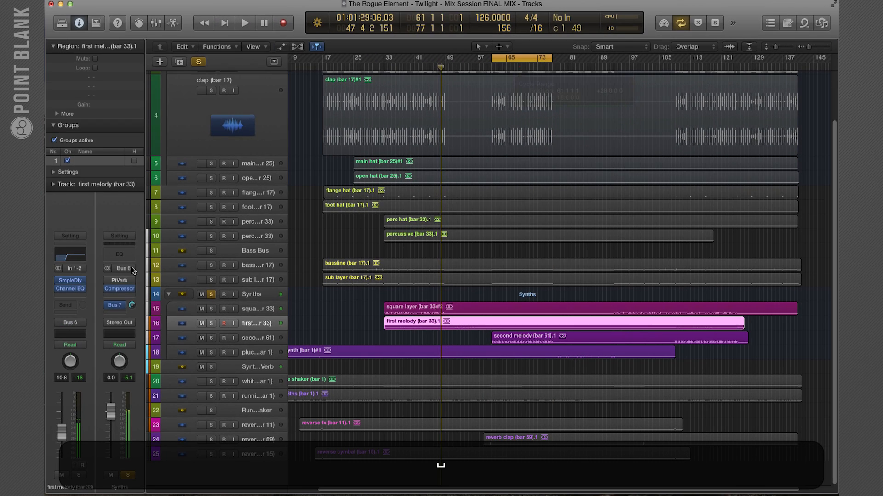
Select the second melody and leave it as the only soloed track
click(248, 338)
click(211, 337)
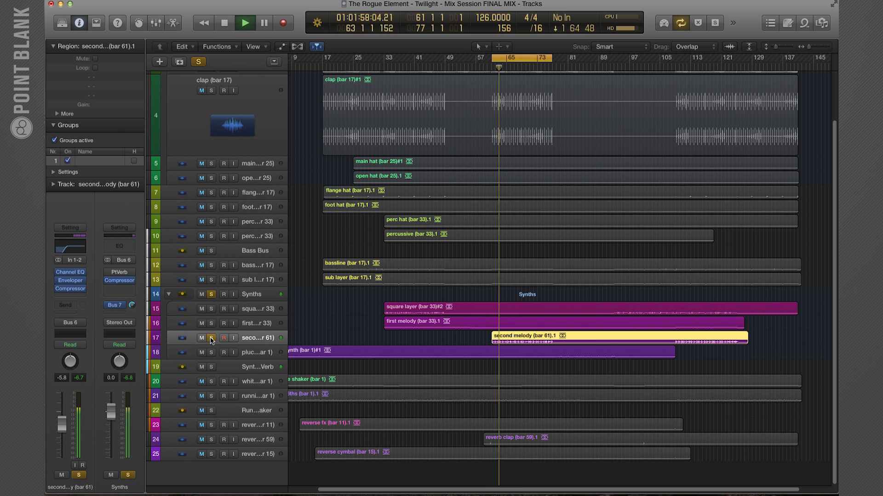
click(211, 294)
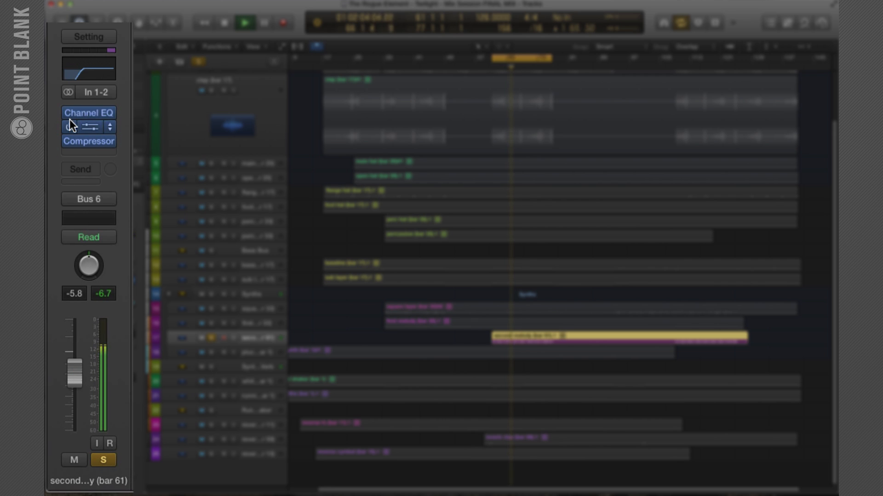
Compare the second melody with its inserts bypassed and active, and examine its Enveloper and Compressor settings, closing both plug-ins
click(66, 140)
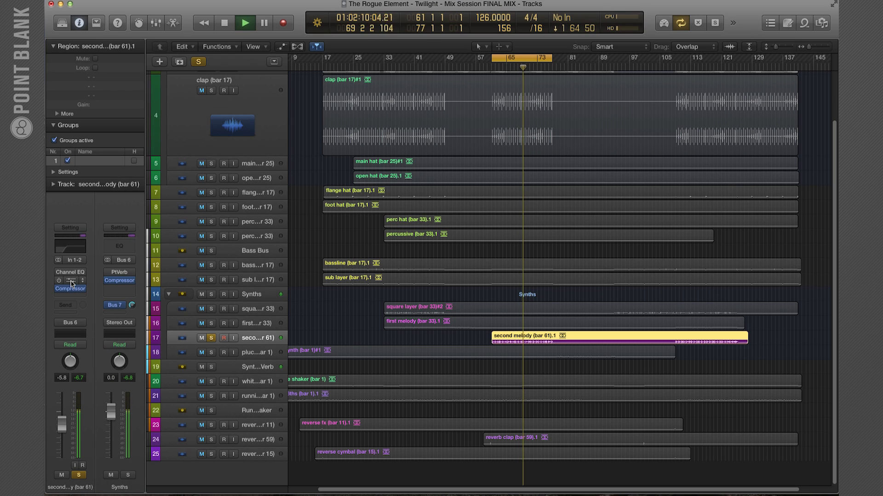
click(61, 282)
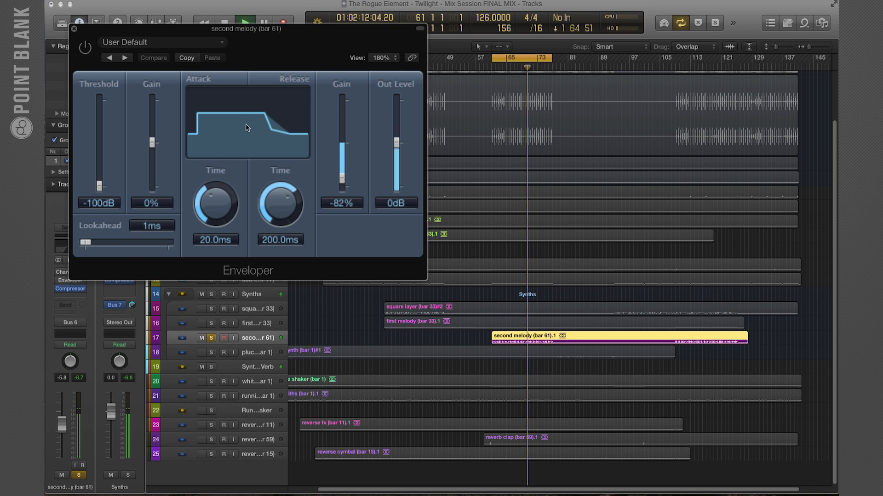
click(71, 289)
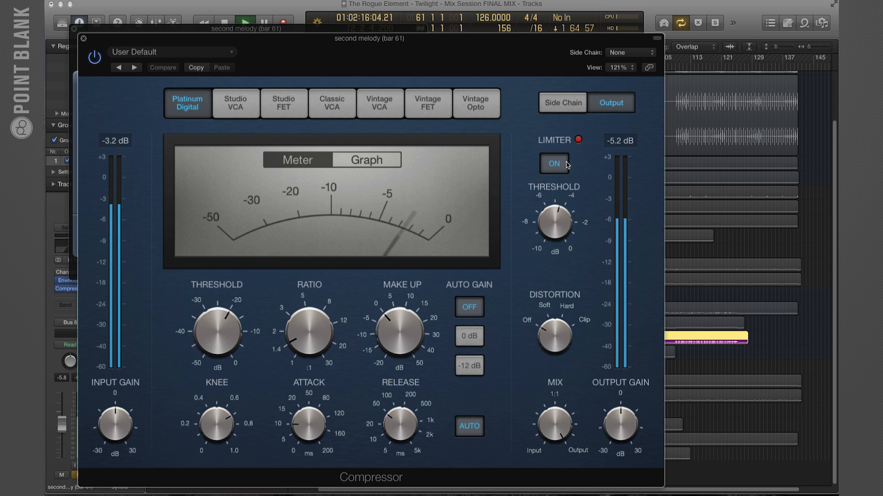
click(83, 38)
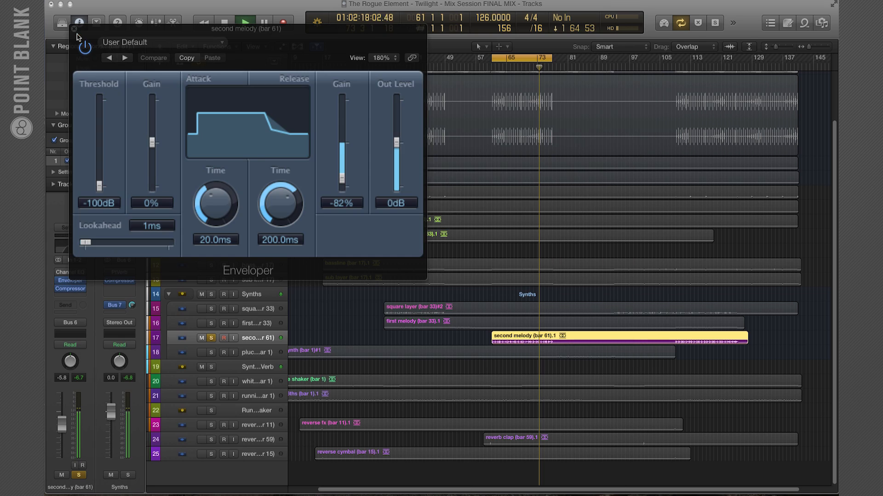
click(74, 29)
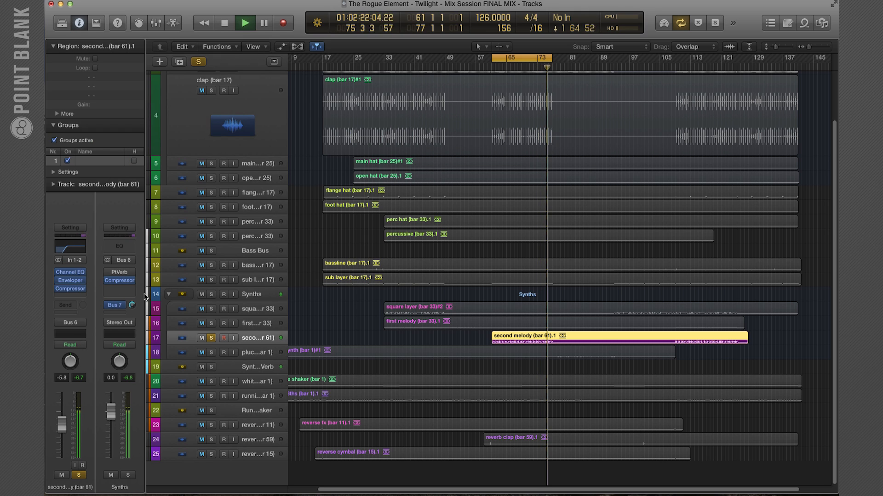
Audition the soloed Synths bus and the full mix with the cycle range moved to bars 109–125
click(211, 294)
click(211, 338)
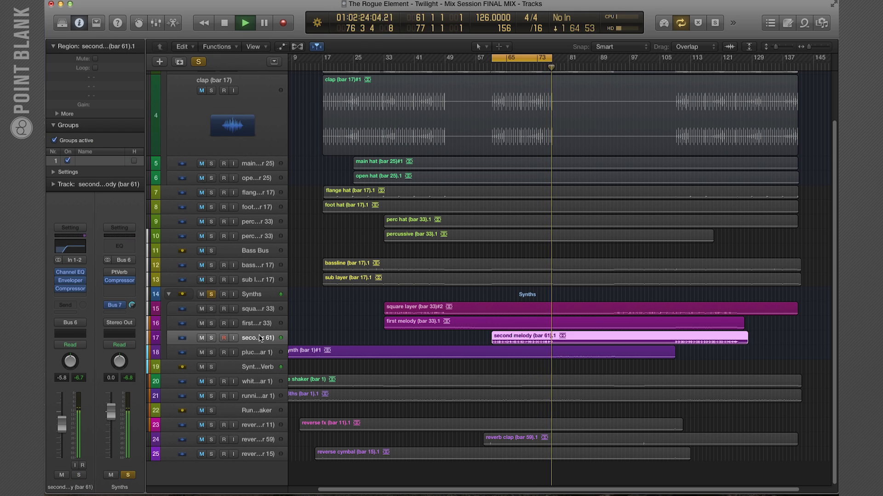
drag(535, 63, 720, 68)
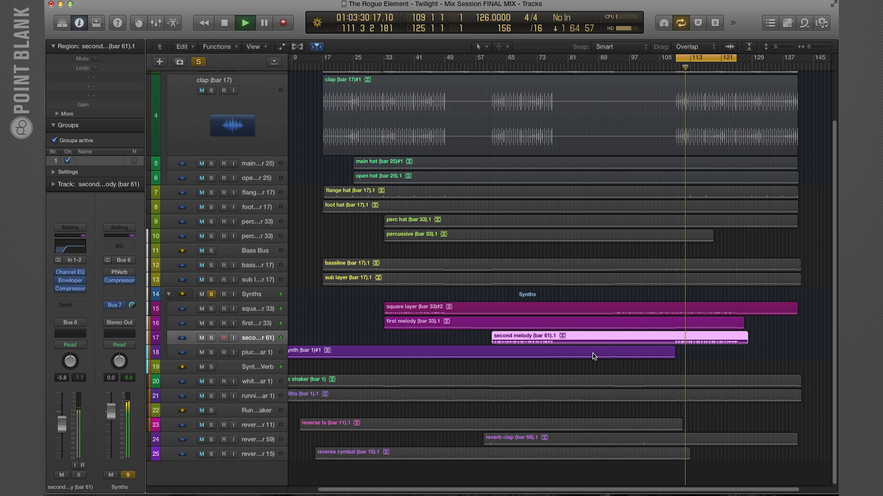
click(211, 295)
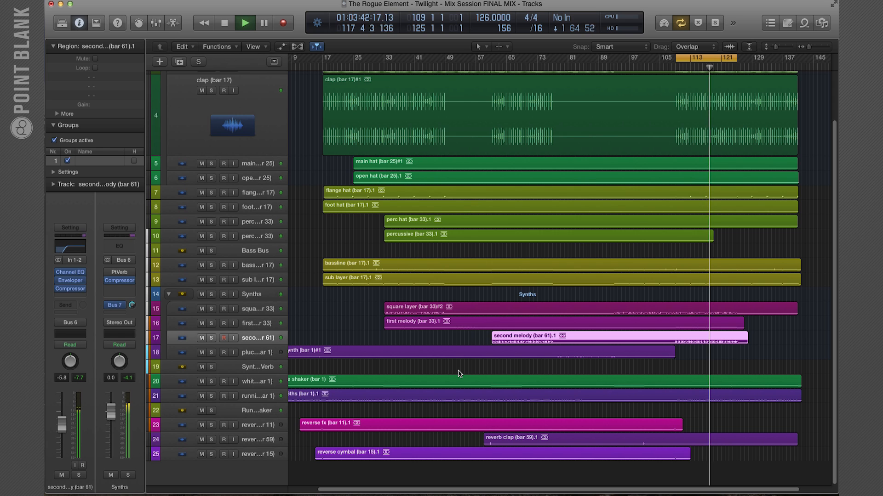
Audition the soloed reverb clap from bar 61 and examine its Compressor settings, closing the plug-in
mouse_move(424, 489)
mouse_down()
mouse_move(332, 486)
mouse_move(411, 491)
mouse_up()
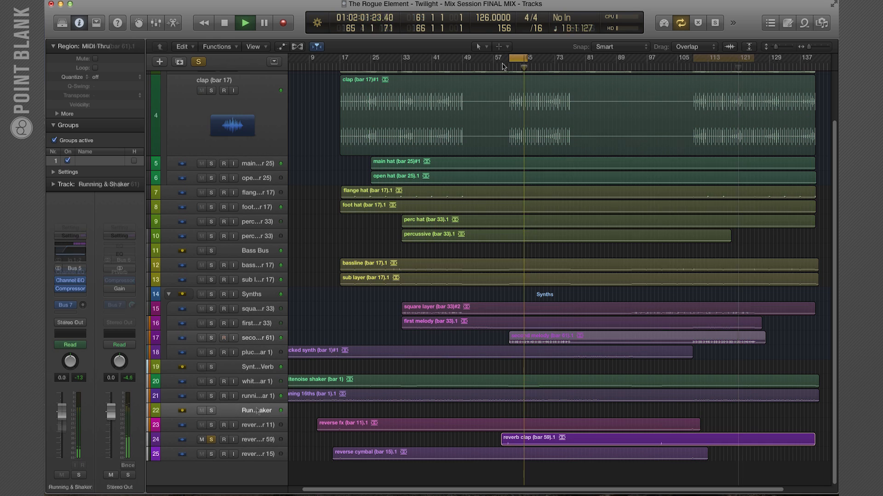
click(503, 67)
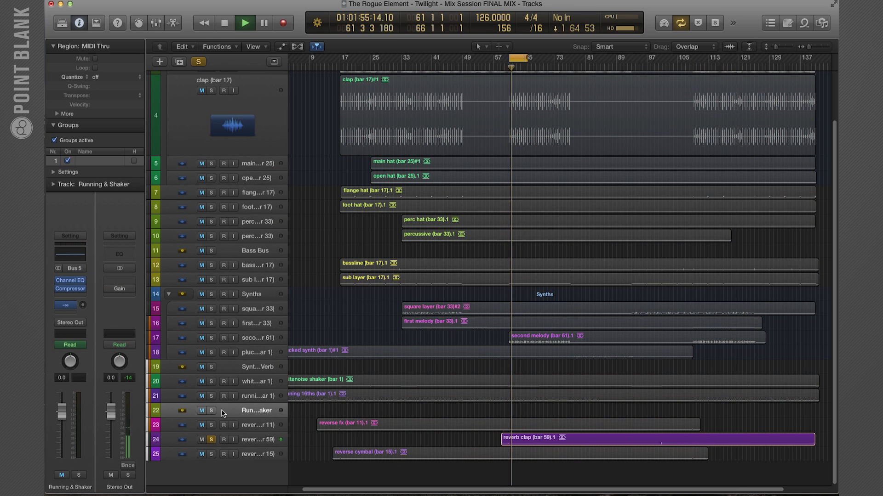
click(249, 439)
click(69, 295)
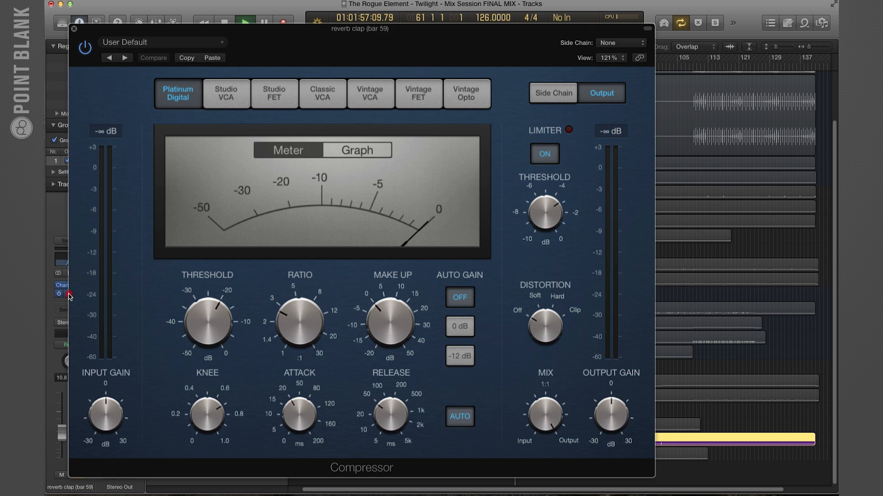
click(72, 29)
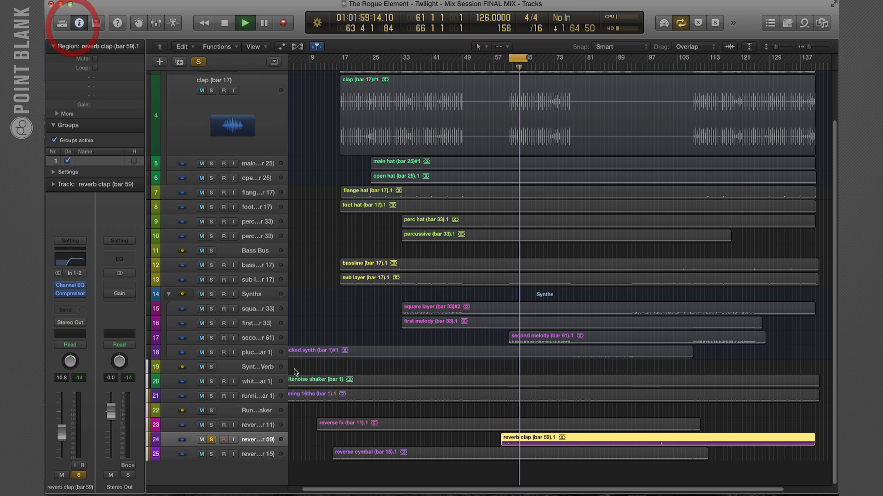
Move the cycle range to bars 16–21, and solo and audition the reverse cymbal
click(254, 454)
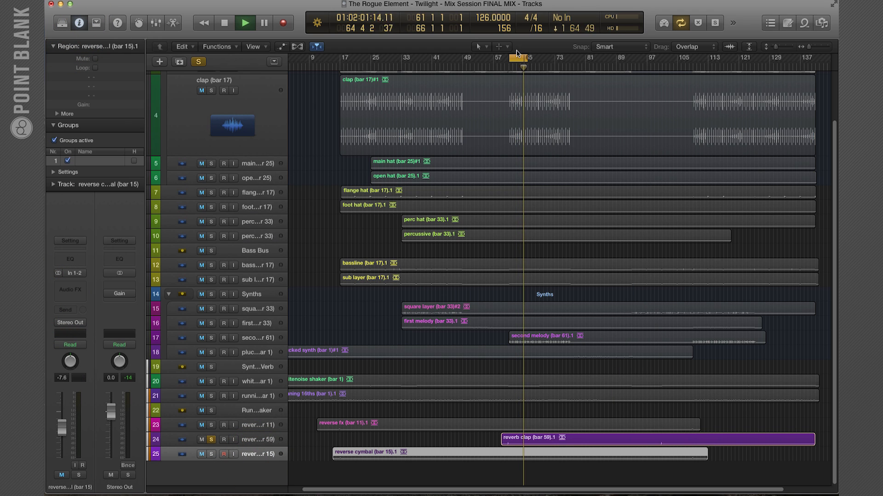
drag(517, 57, 348, 58)
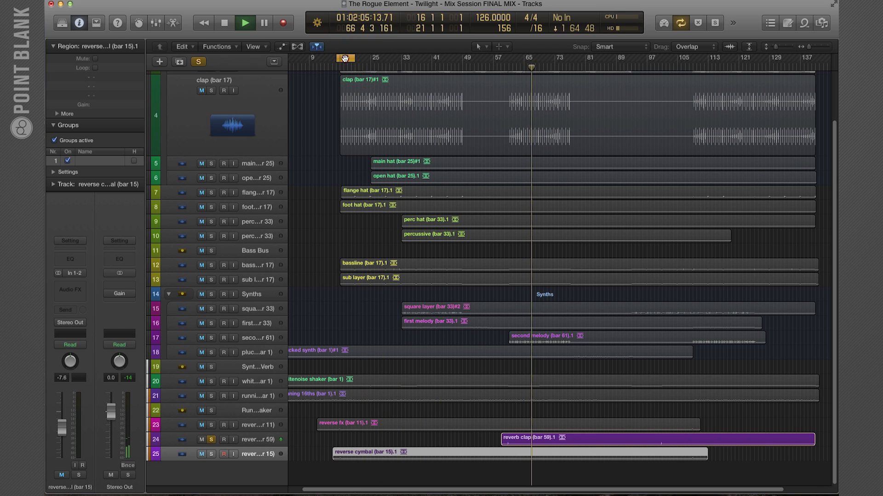
key(space)
key(space)
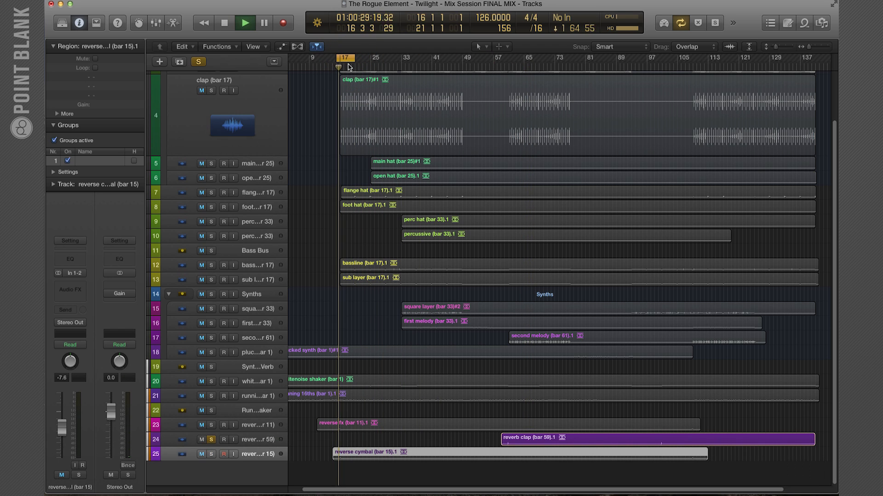
click(211, 454)
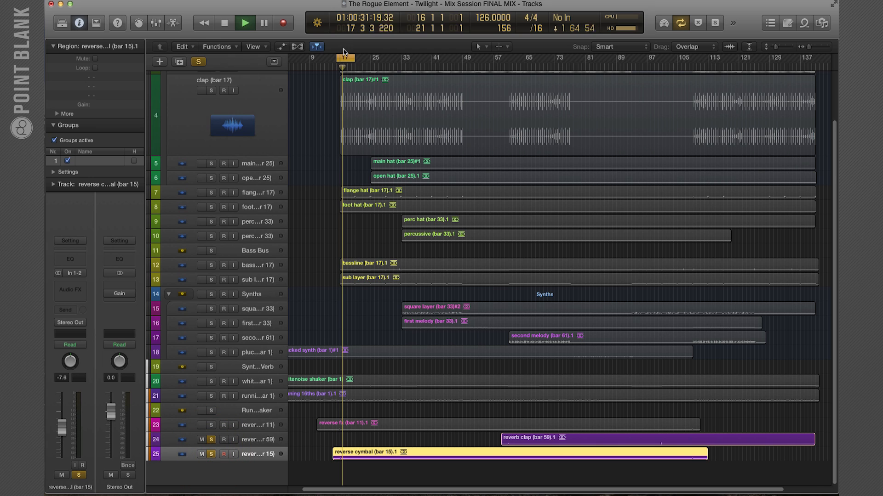
key(space)
key(space)
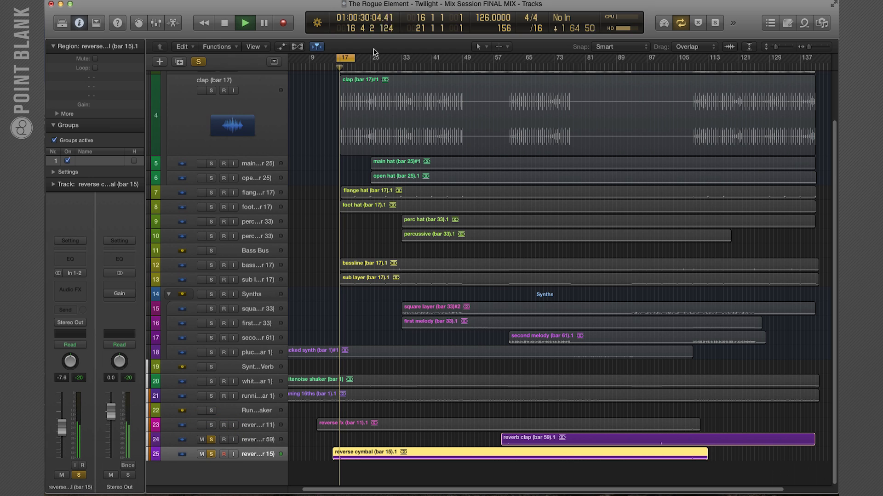
Add the reverse fx track to the solo and audition it together with the reverse cymbal before stopping playback
click(211, 425)
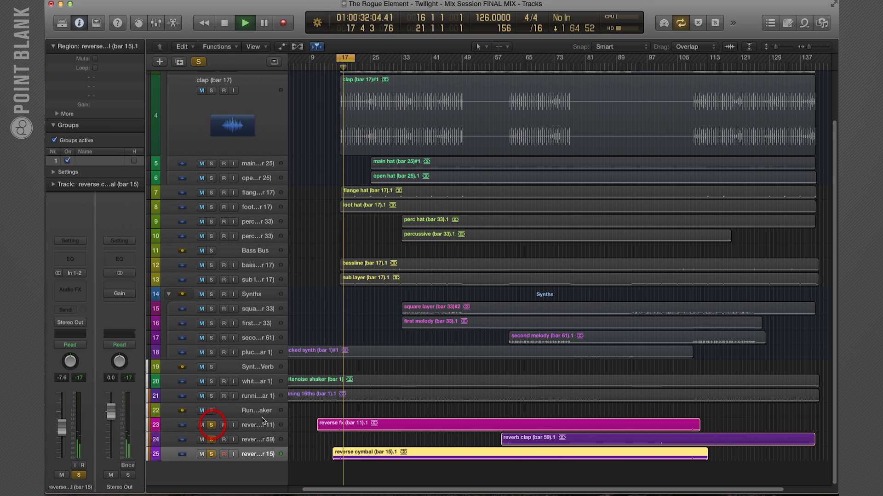
click(330, 68)
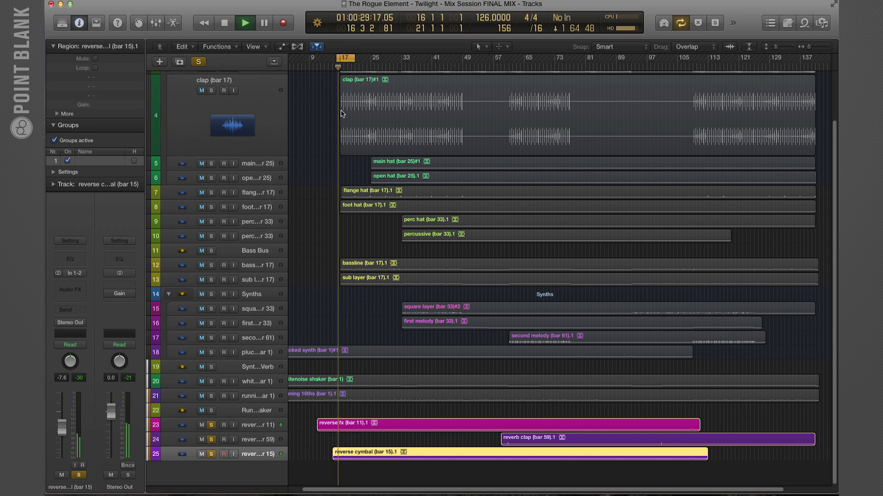
key(space)
Group the reverse fx, reverb clap and reverse cymbal tracks into a Summing Stack
click(259, 428)
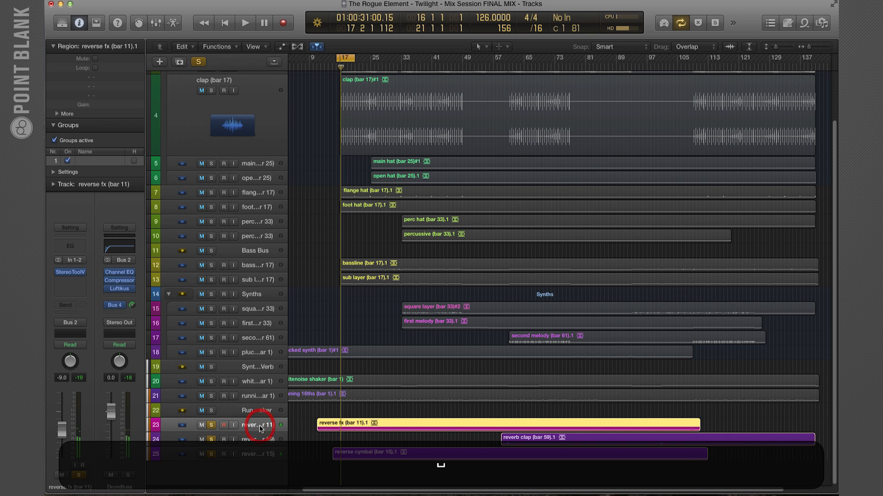
shift+click(253, 460)
shift+click(257, 428)
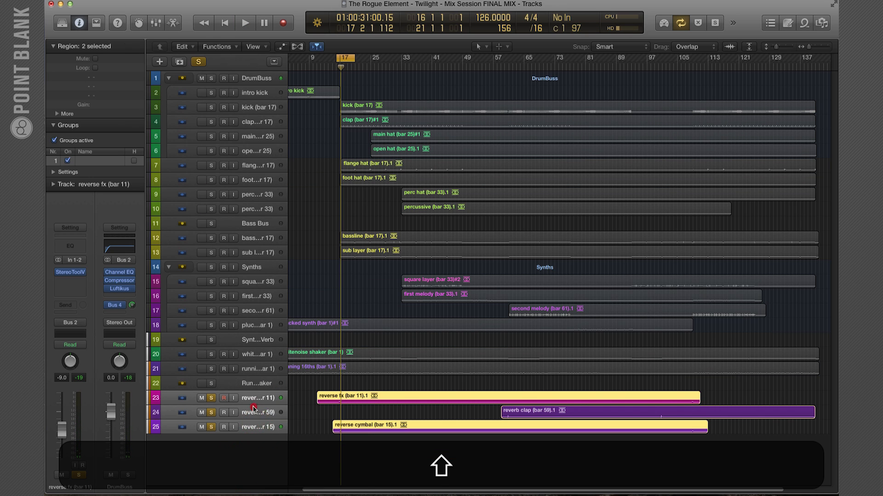
right_click(254, 413)
click(282, 420)
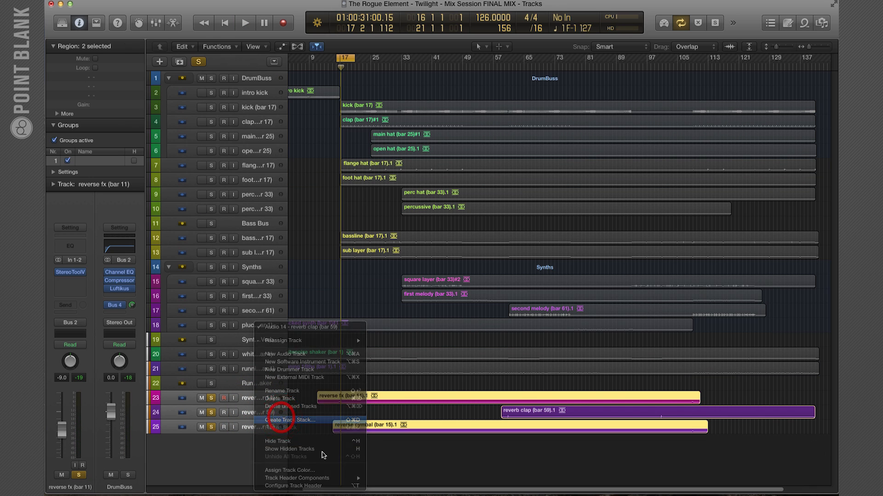
click(528, 83)
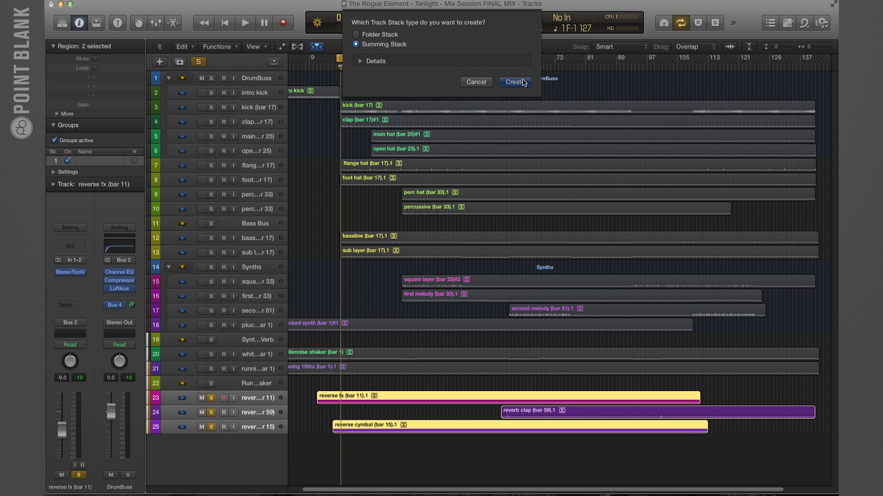
Name the new summing stack FX, and collapse and re-expand it
double_click(258, 398)
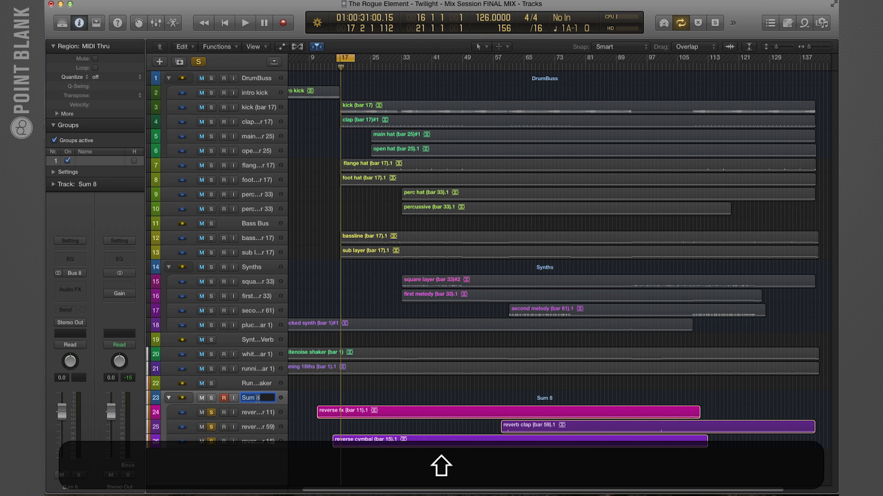
text(FX)
key(shift+Return)
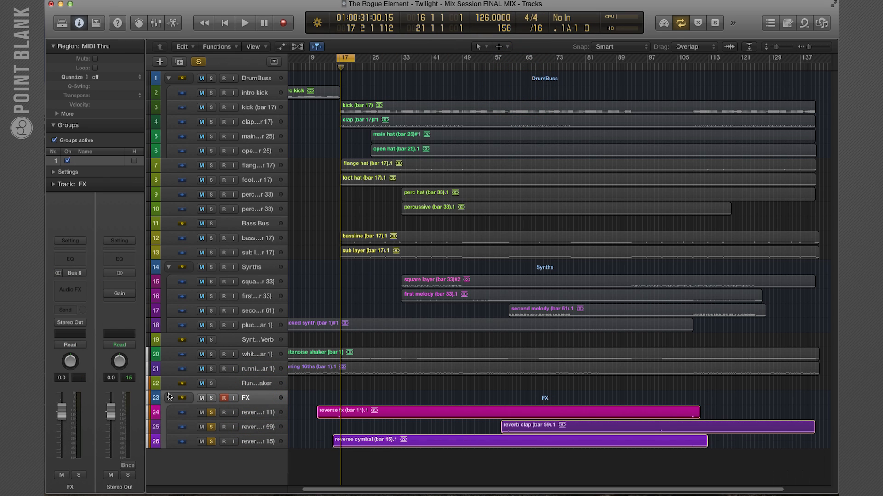
click(169, 398)
click(168, 398)
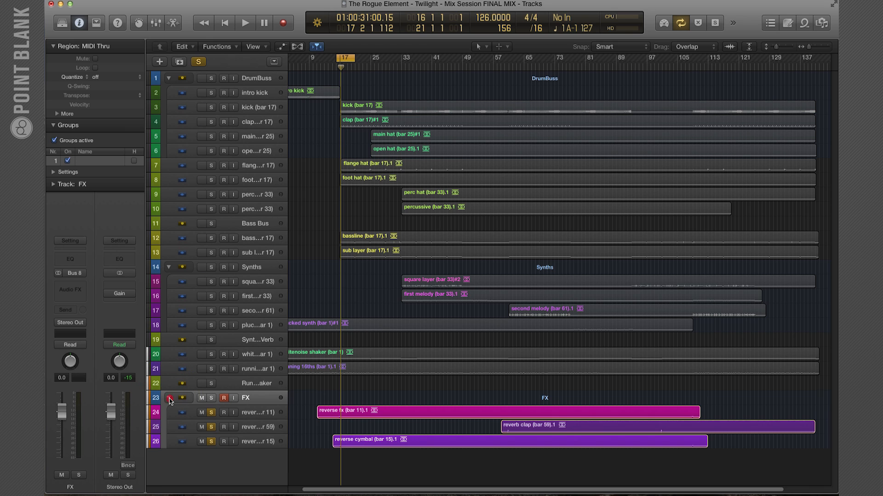
Check the FX stack's channel in the Mixer, and clear the solos on its three tracks
key(super+2)
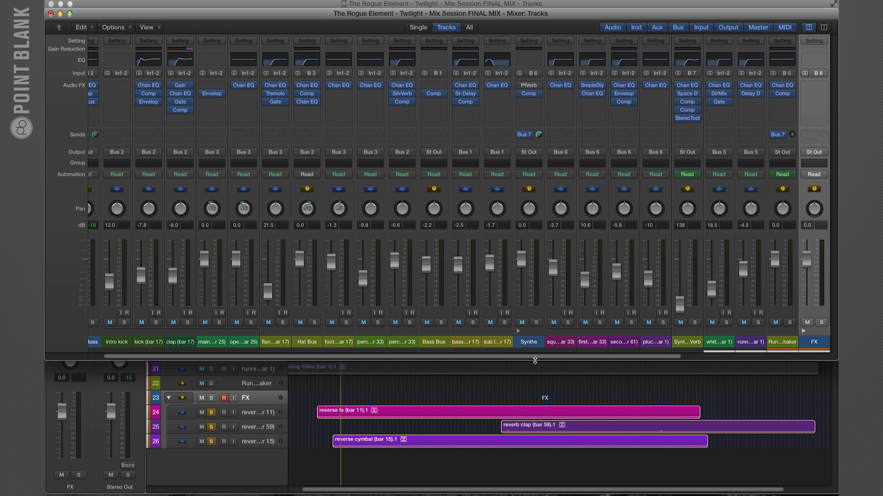
drag(535, 358, 558, 359)
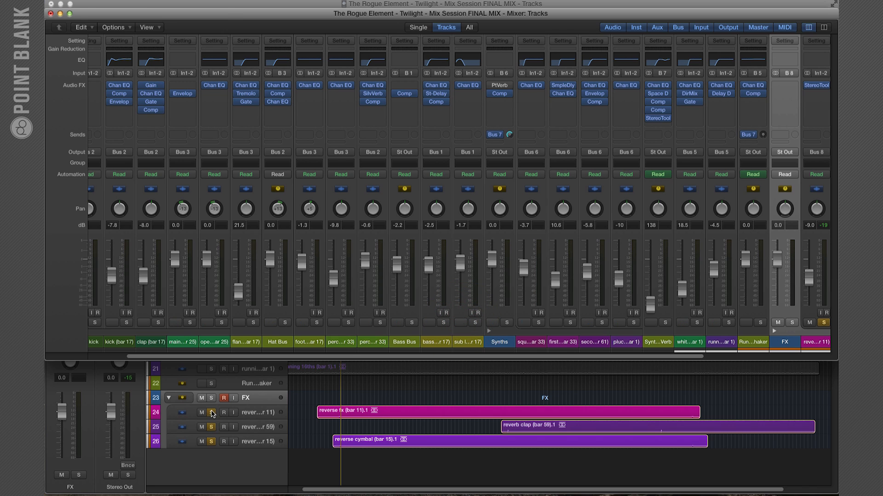
drag(212, 413, 212, 452)
key(super+2)
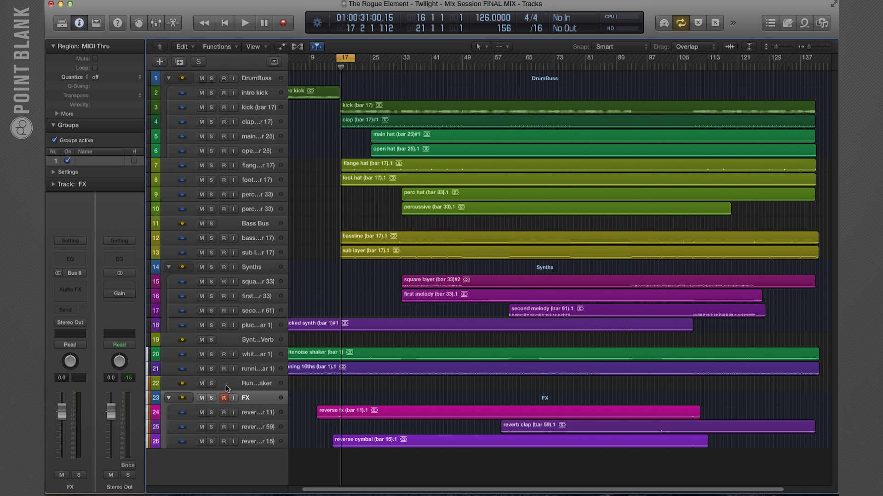
Play the full mix from bar 16 and turn off cycle playback
key(space)
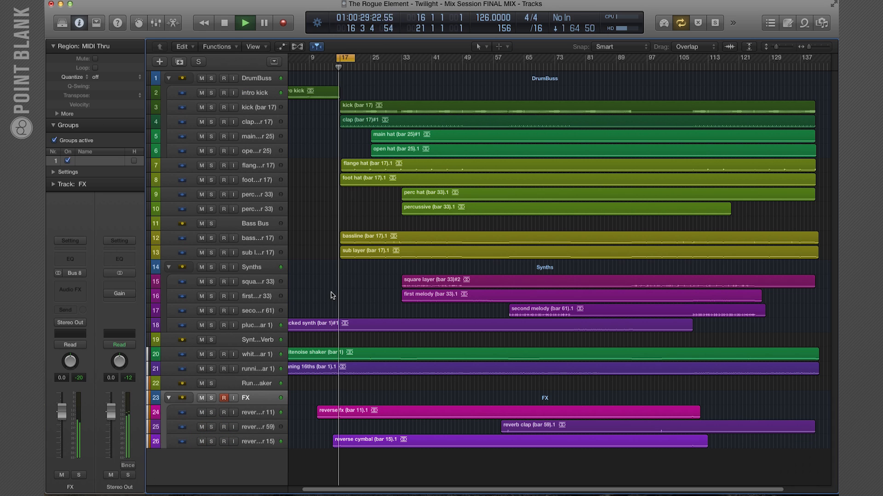
click(345, 59)
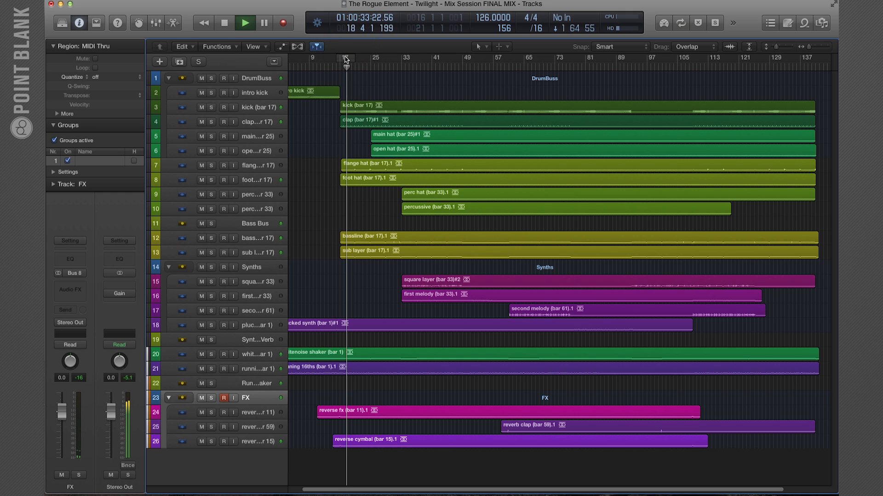